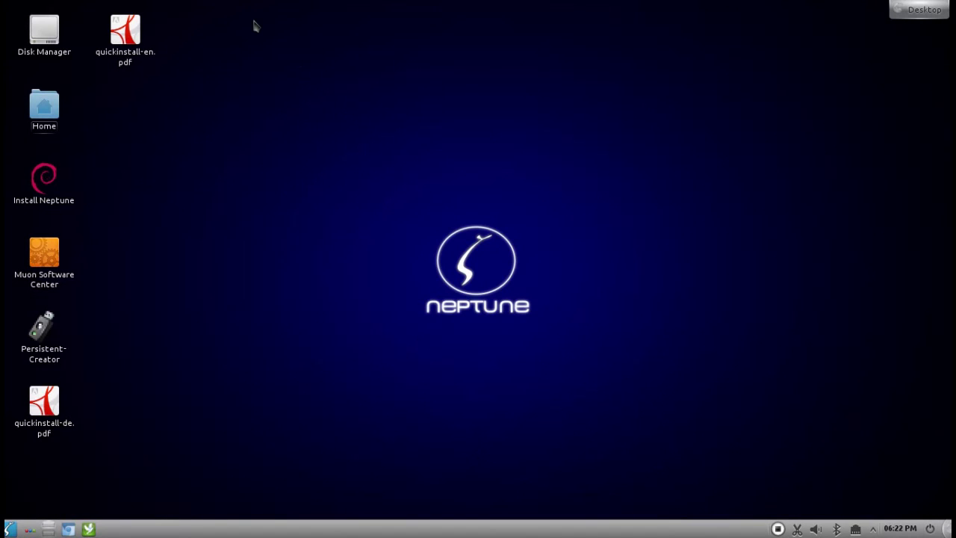
- Review the desktop Folder View settings, keeping the Folder View layout, and close without changes
left_click_drag(249, 17, 242, 414)
right_click(312, 198)
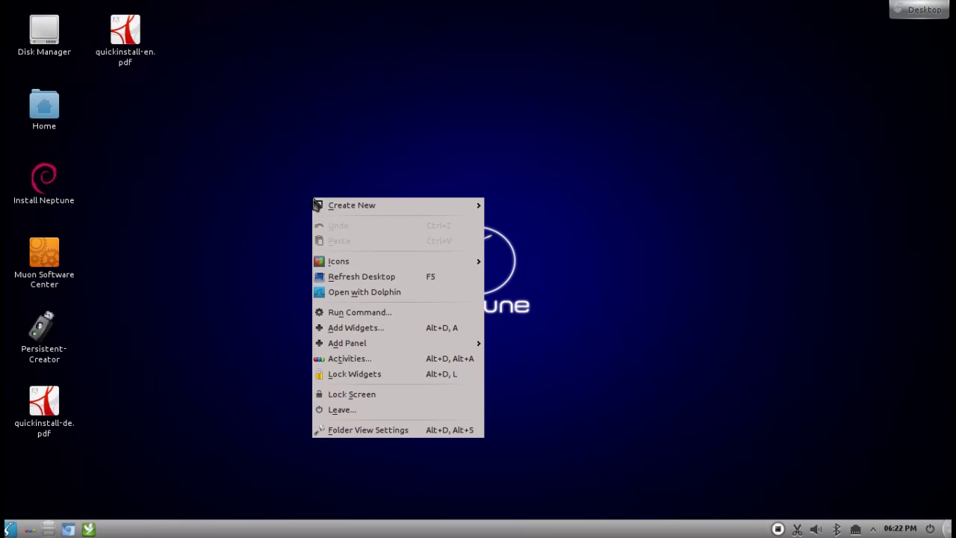
left_click(341, 430)
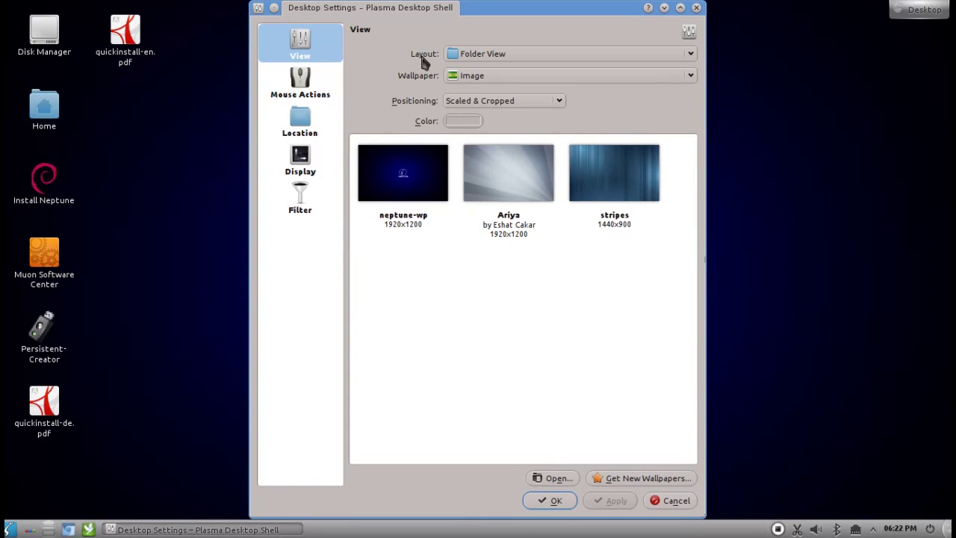
left_click(457, 59)
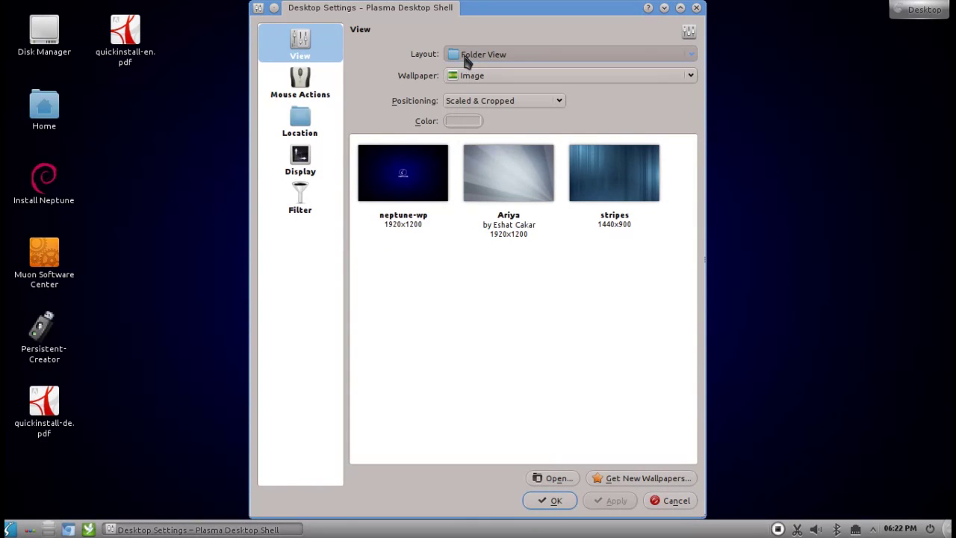
left_click(378, 75)
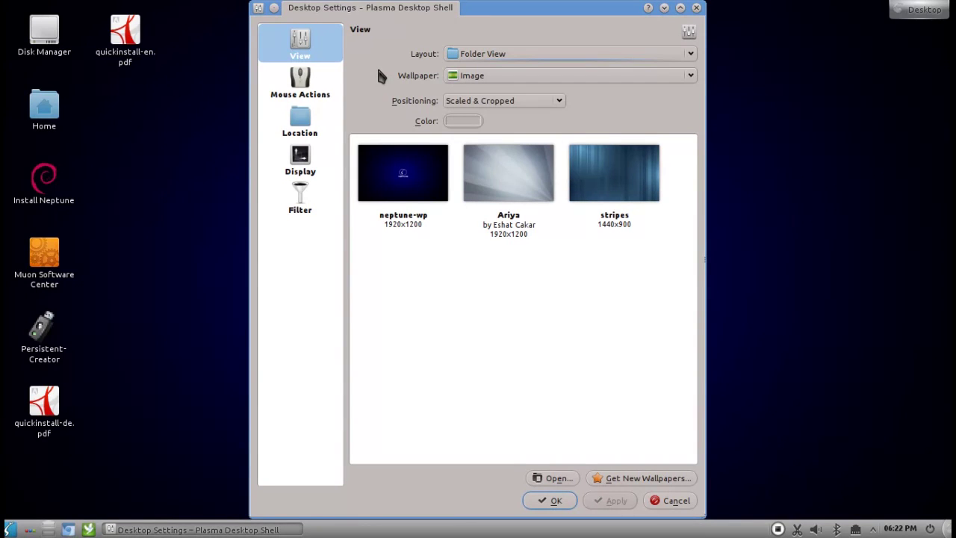
left_click(327, 119)
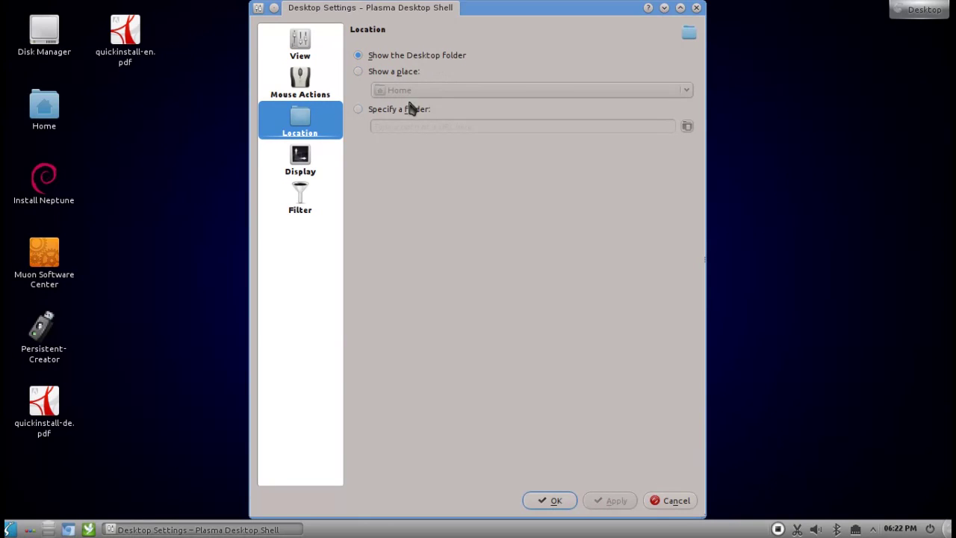
left_click(665, 502)
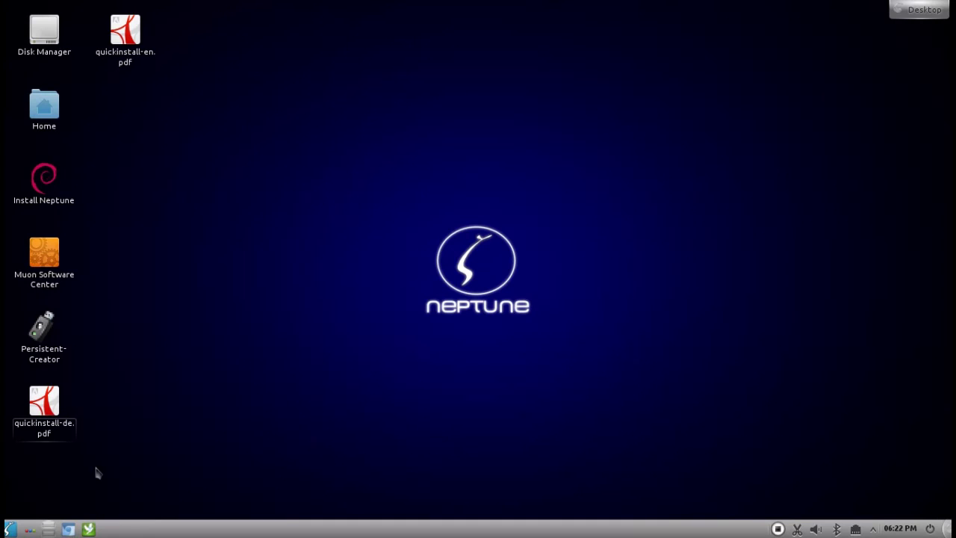
- Browse the Kickoff launcher's application categories, including Multimedia, then close it
left_click(10, 529)
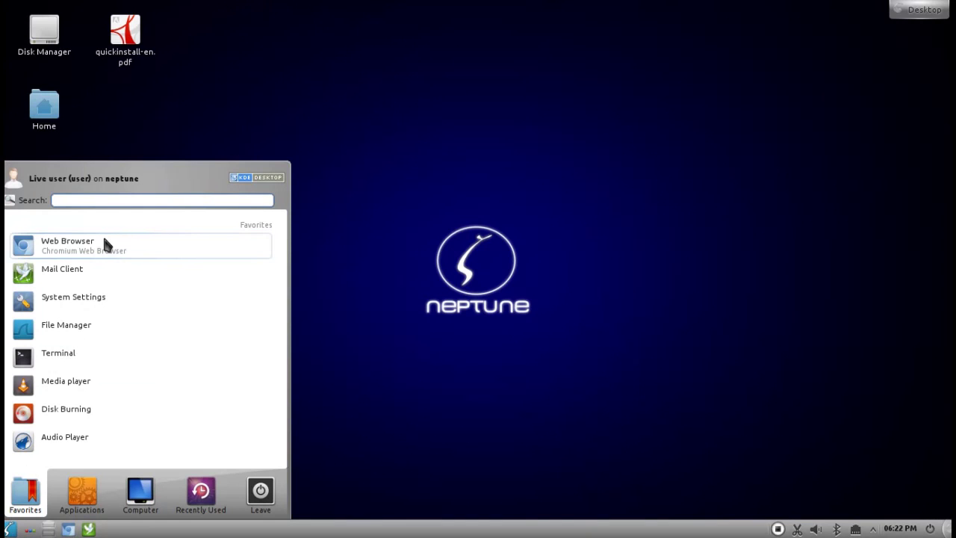
left_click(95, 504)
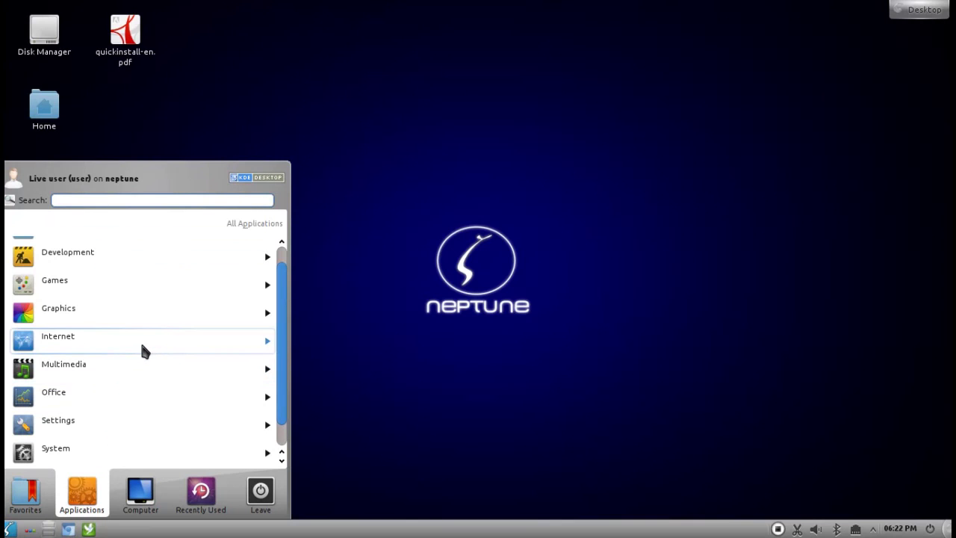
left_click(128, 366)
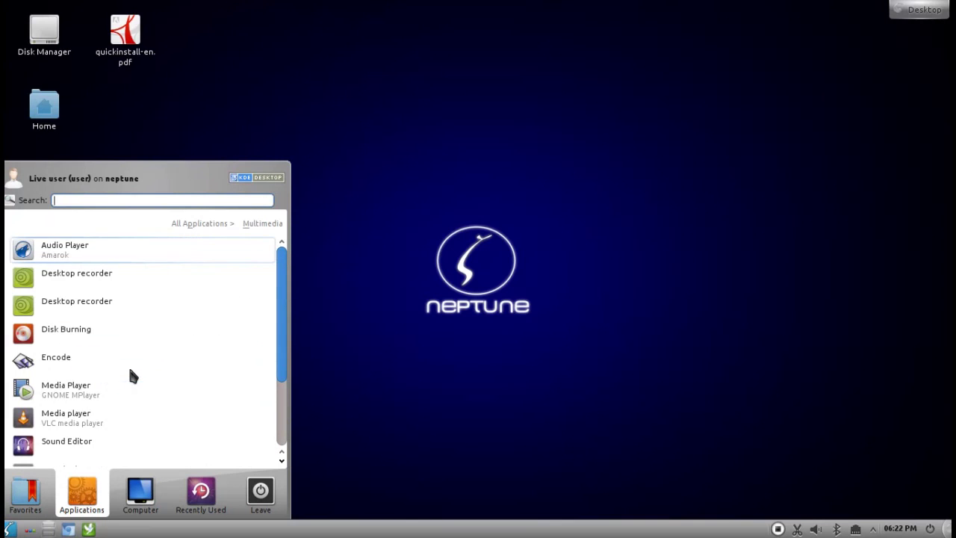
left_click(195, 226)
scroll(187, 374, "down", 1)
left_click(9, 528)
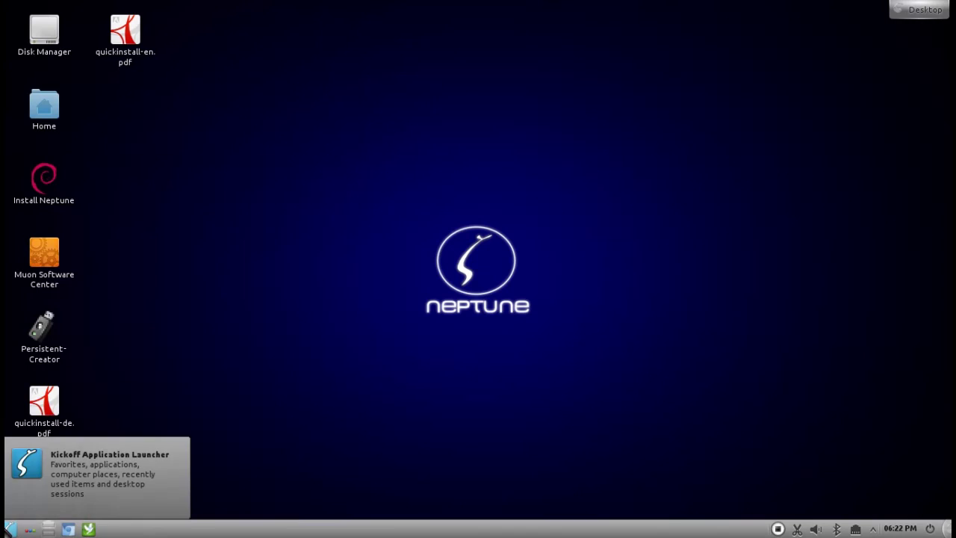
- Switch the launcher to Classic Menu Style and open the new cascading menu
right_click(9, 529)
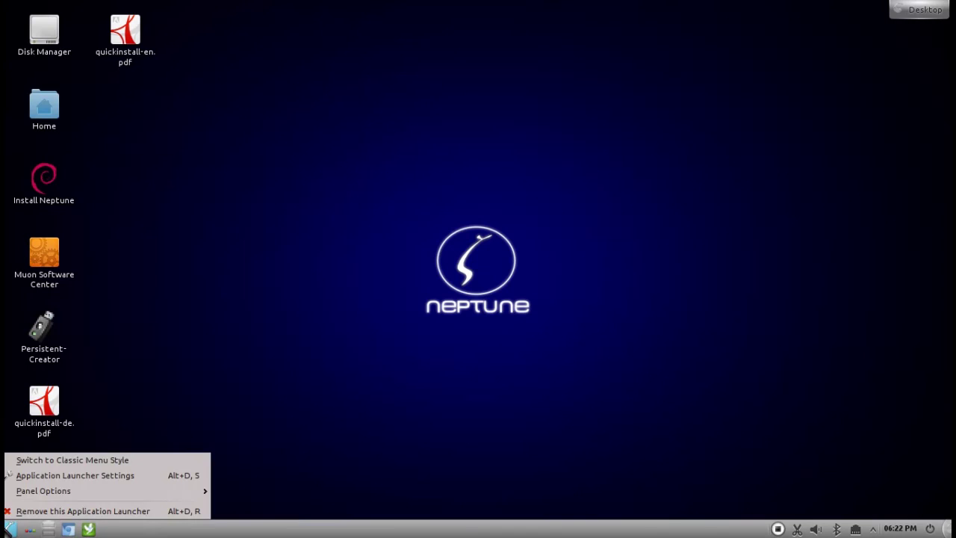
left_click(51, 461)
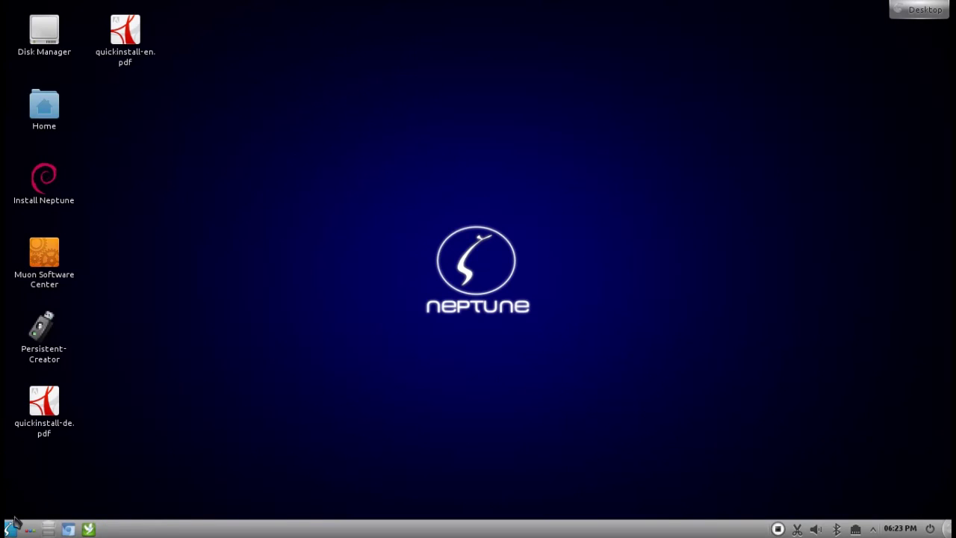
left_click(9, 529)
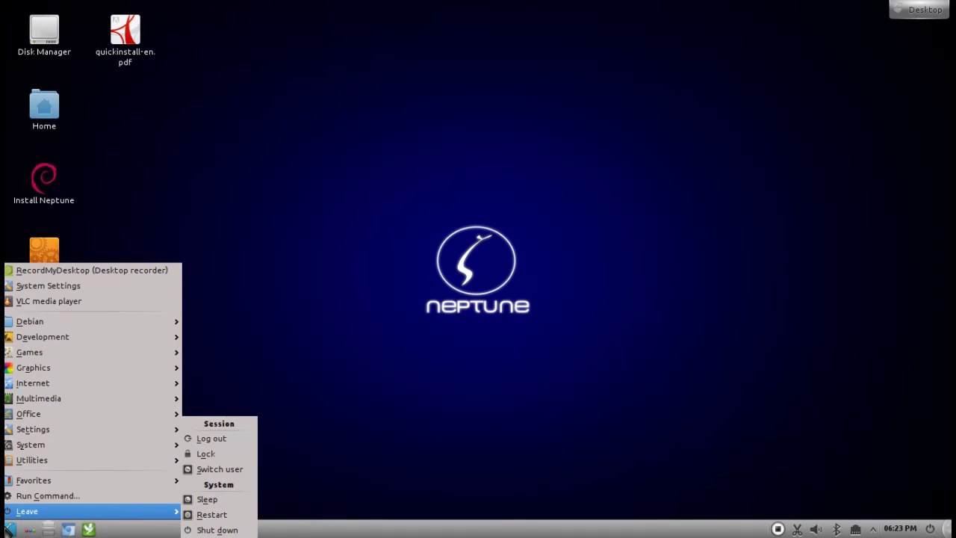
- Enable the Computer submenu in Application Launcher Menu Settings and apply it
mouse_move(84, 369)
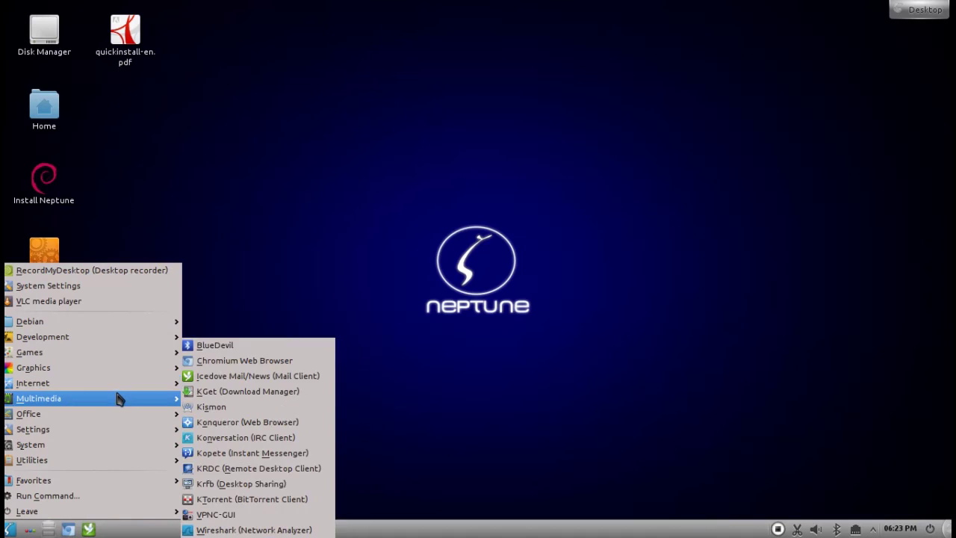
mouse_move(120, 401)
right_click(10, 528)
right_click(9, 529)
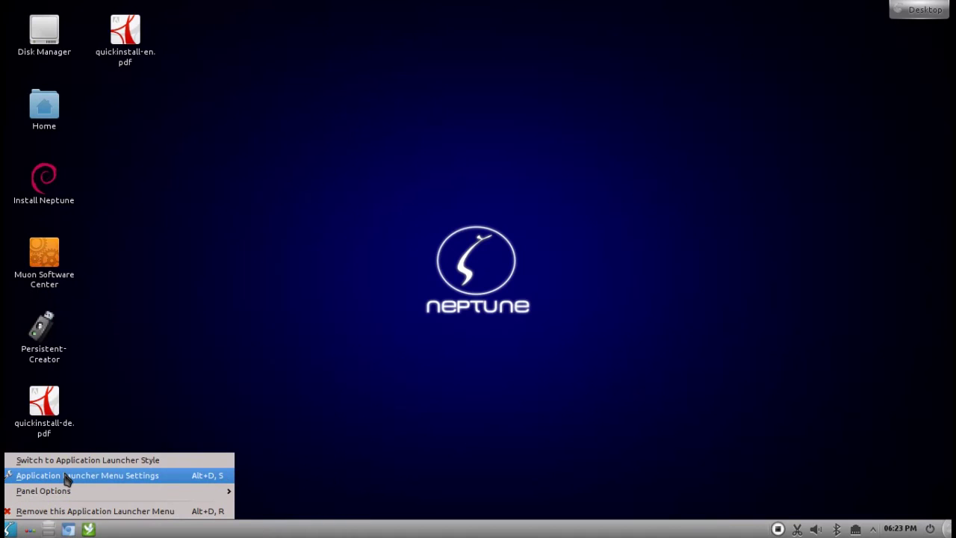
left_click(78, 478)
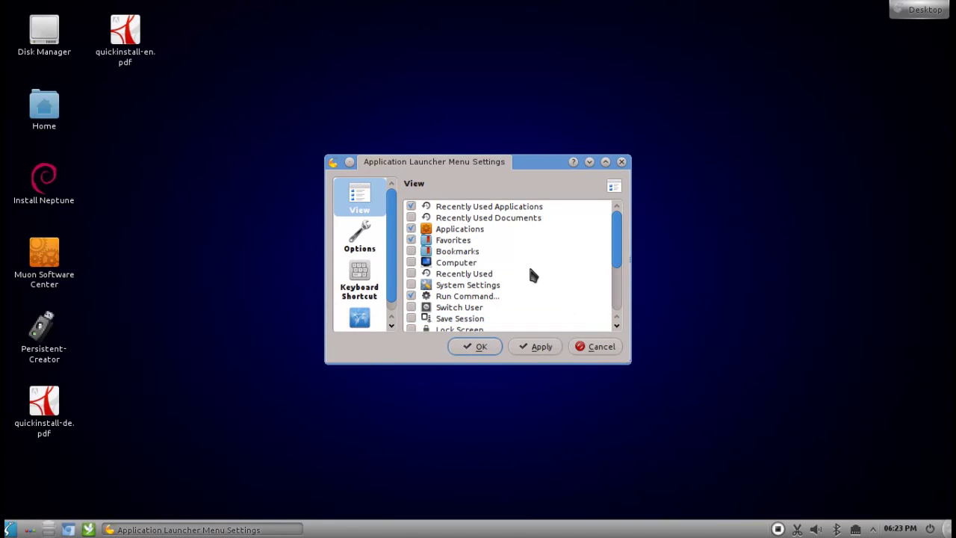
left_click(10, 528)
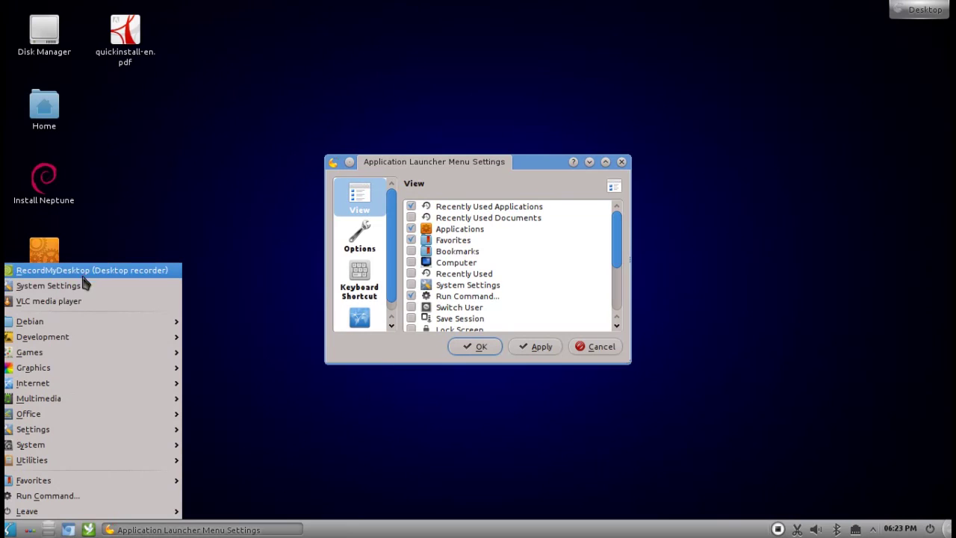
left_click_drag(94, 286, 474, 207)
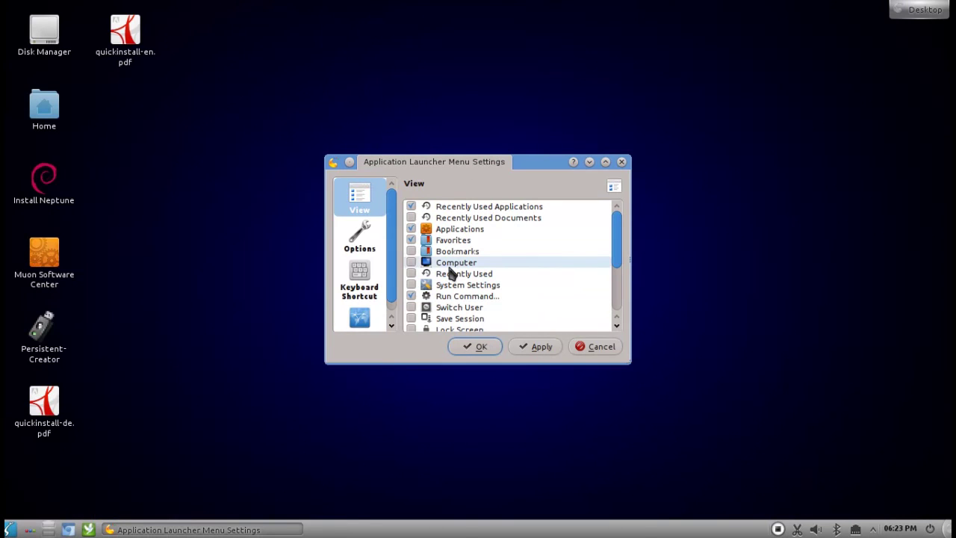
left_click(411, 263)
left_click(536, 348)
- Open Root (/) from the menu's Computer submenu, then minimise the file manager
left_click(11, 528)
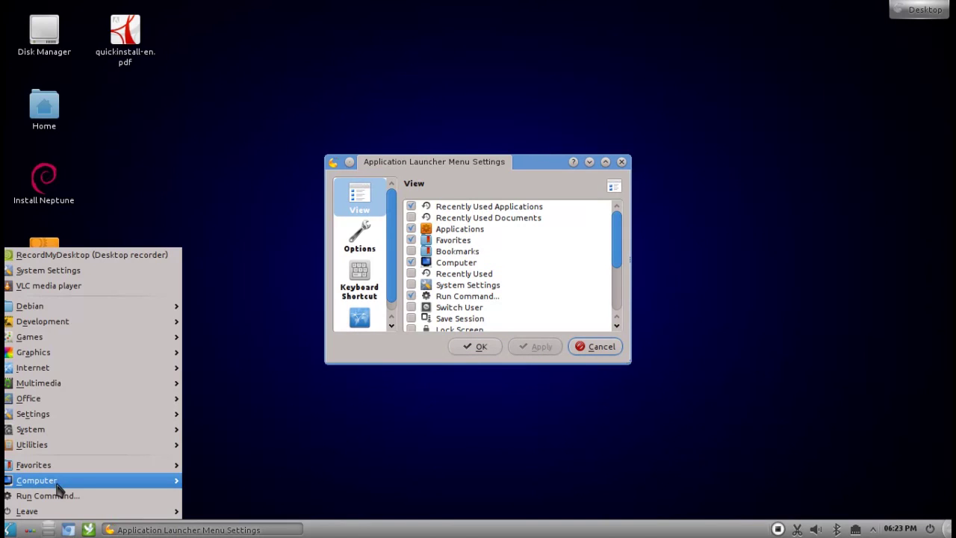
mouse_move(57, 484)
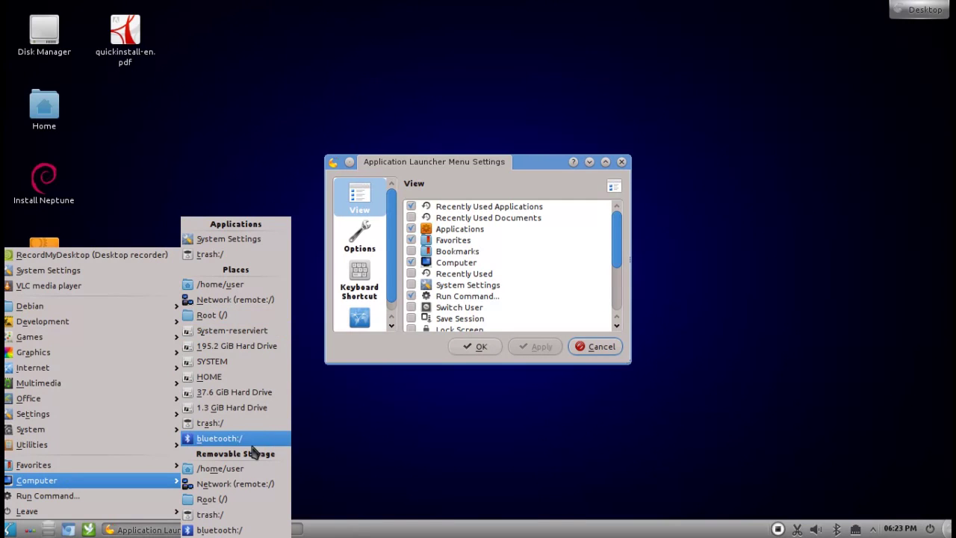
left_click(235, 317)
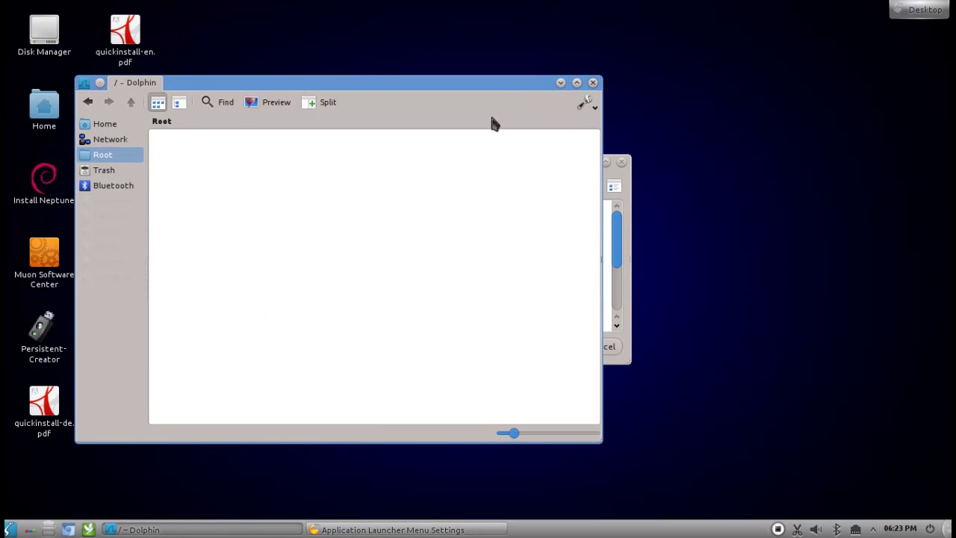
left_click(560, 83)
- Terminate the unresponsive file manager window
left_click(360, 238)
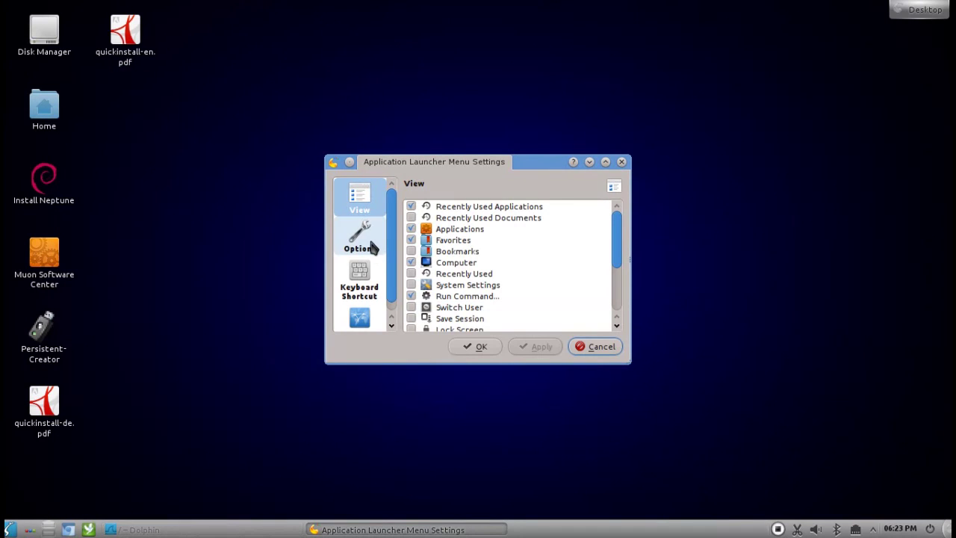
right_click(224, 530)
left_click(224, 510)
left_click(318, 310)
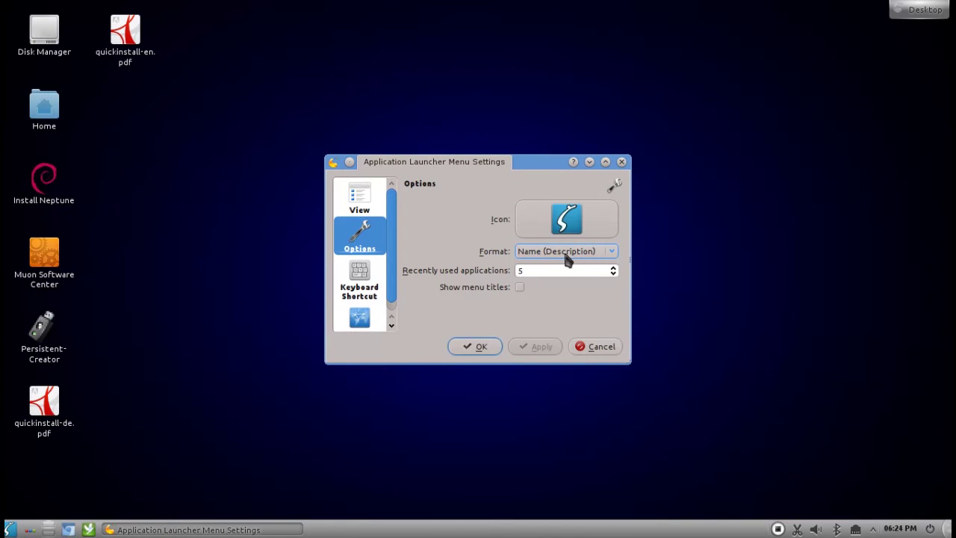
- Set the menu entry format to Description Only and apply it
left_click(11, 529)
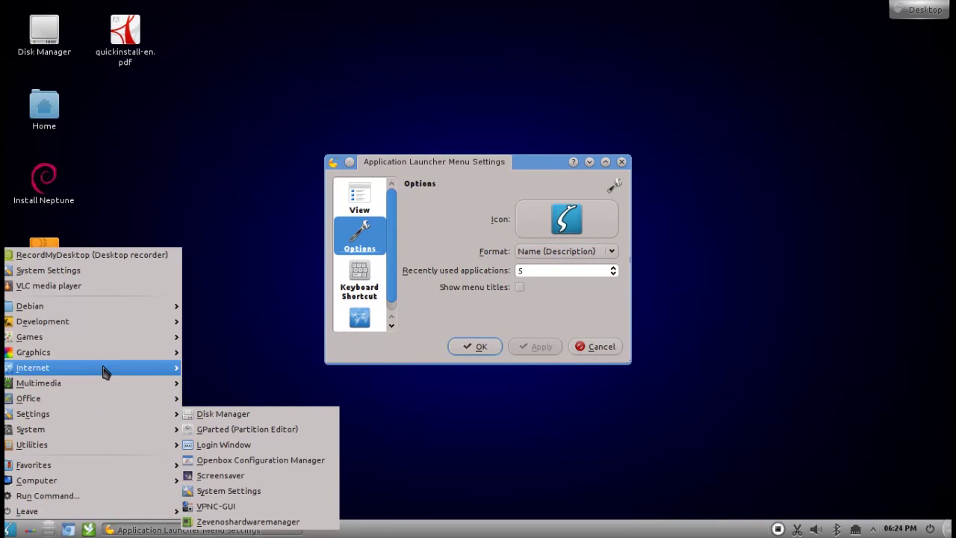
mouse_move(128, 354)
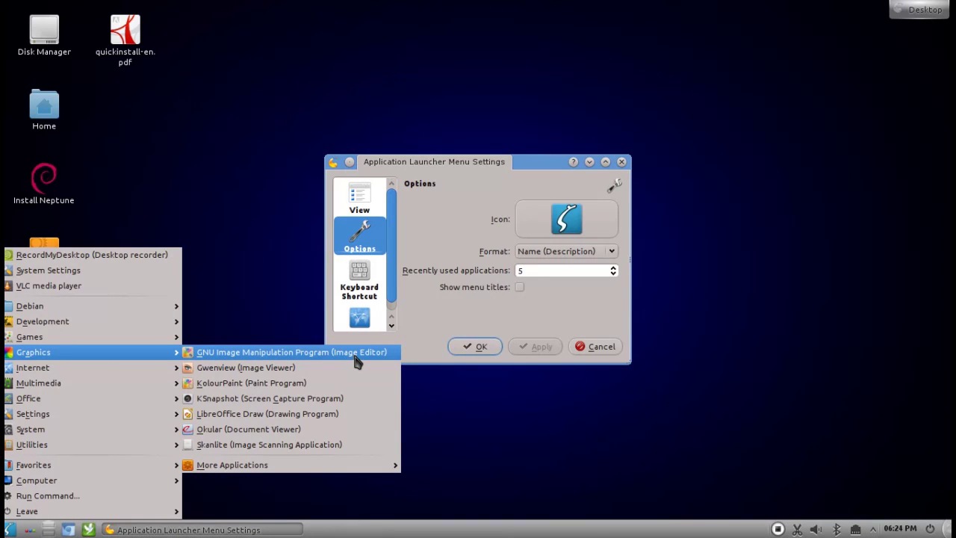
left_click(474, 330)
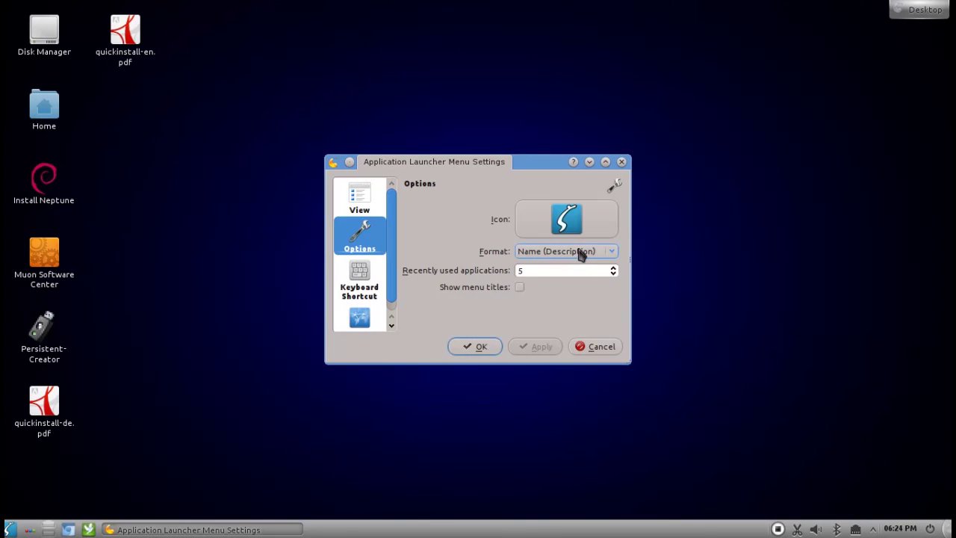
left_click(578, 251)
left_click(570, 273)
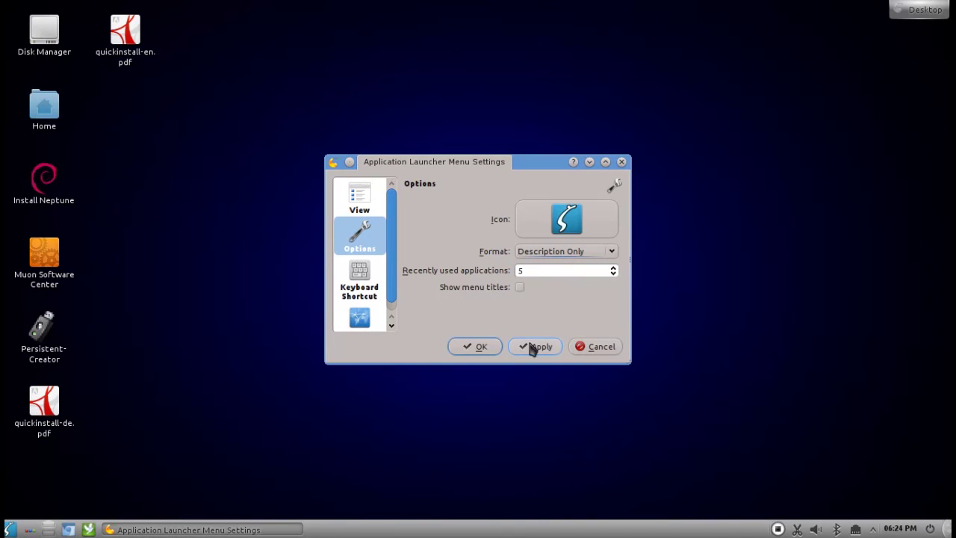
left_click(531, 347)
- Check the updated menu, keep 5 recently used applications, and confirm with OK
left_click(10, 529)
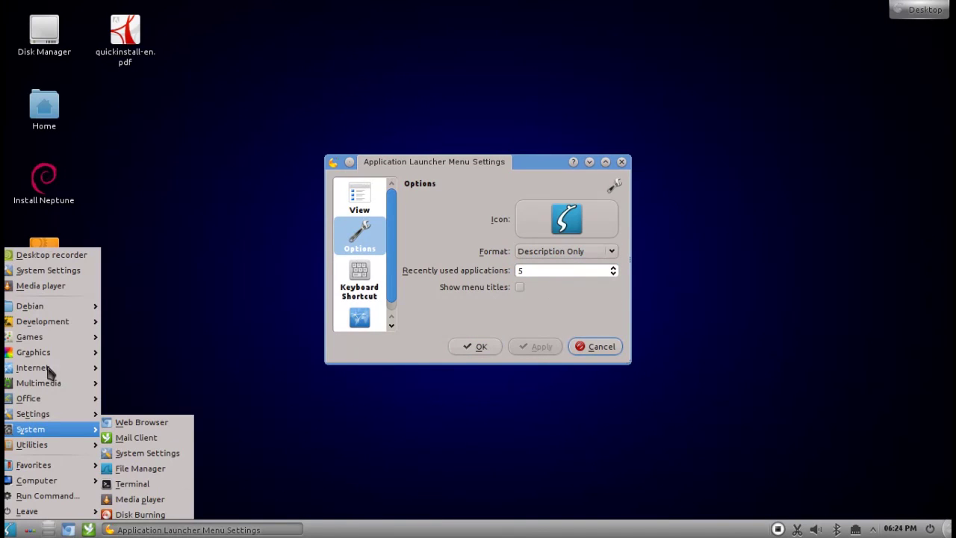
mouse_move(56, 354)
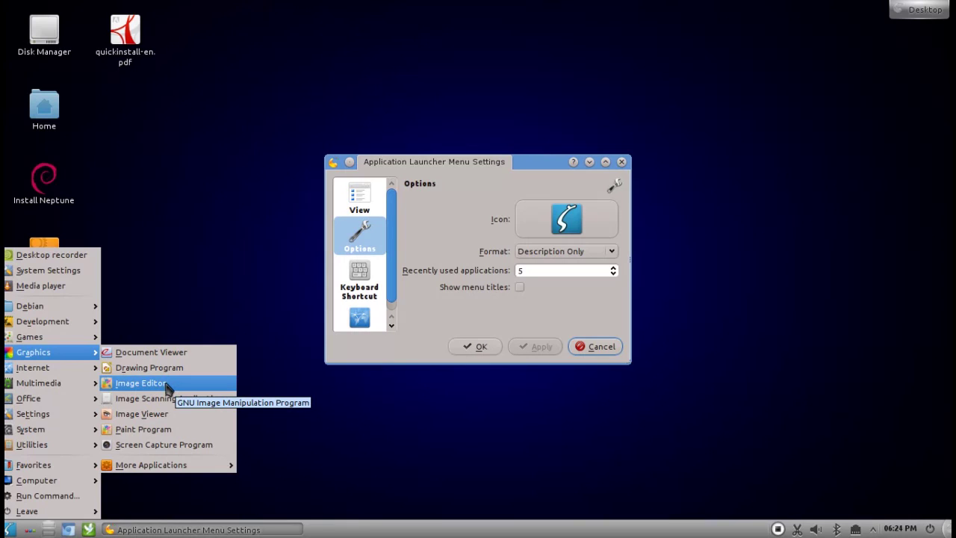
left_click(381, 350)
left_click(537, 271)
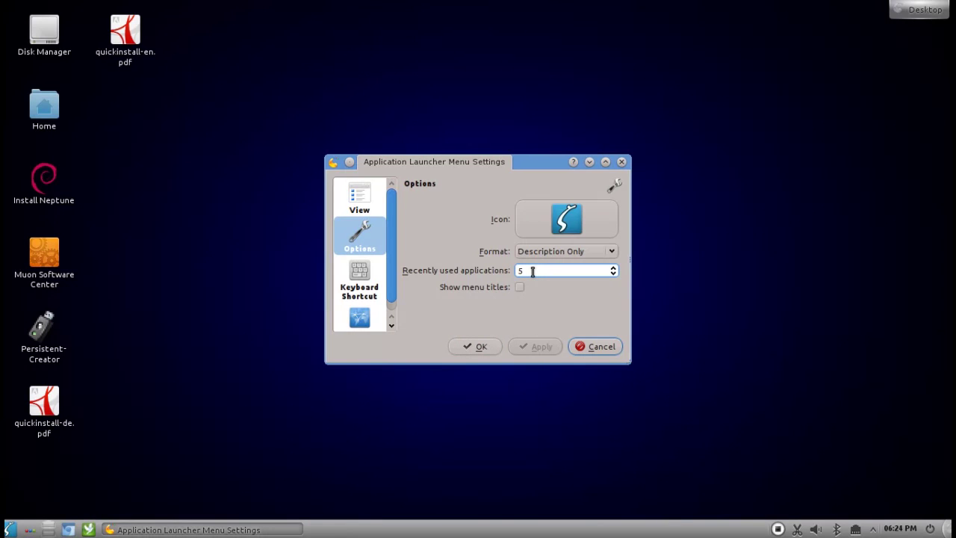
left_click(484, 352)
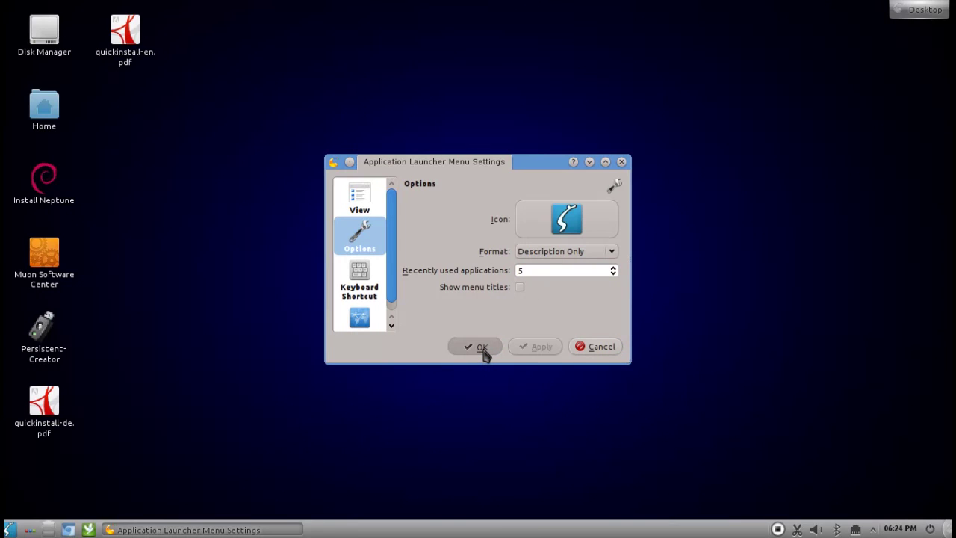
left_click(483, 349)
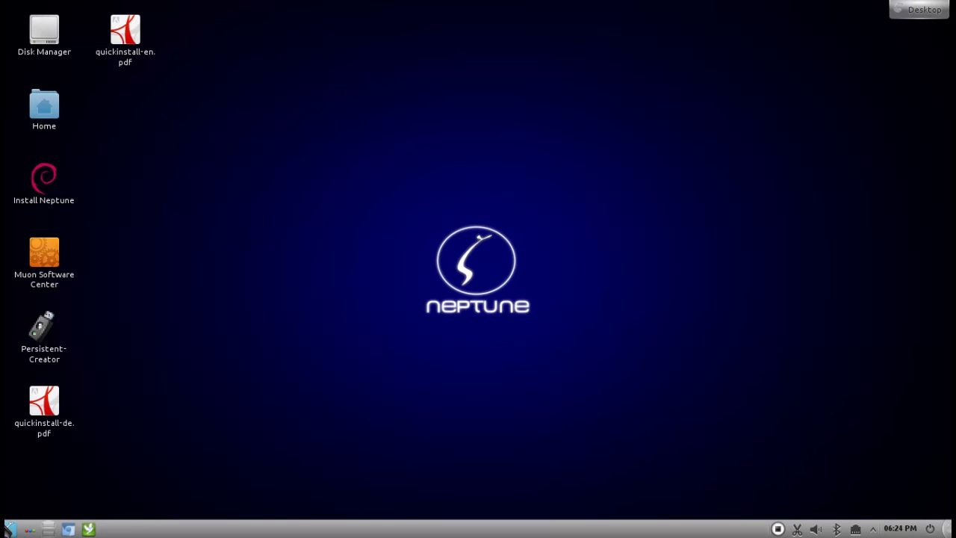
- Launch System Settings maximised and choose the Plastique widget style
left_click(9, 529)
left_click(26, 270)
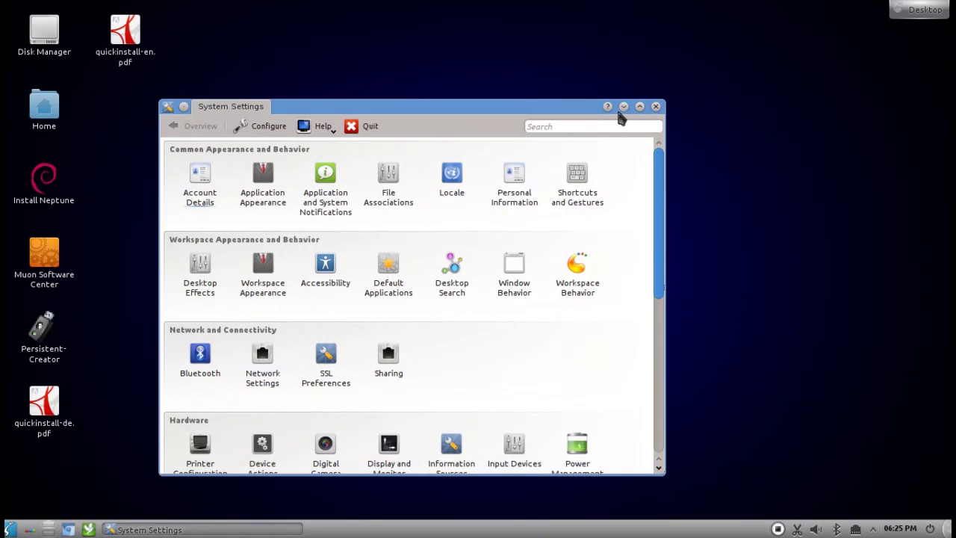
left_click(634, 106)
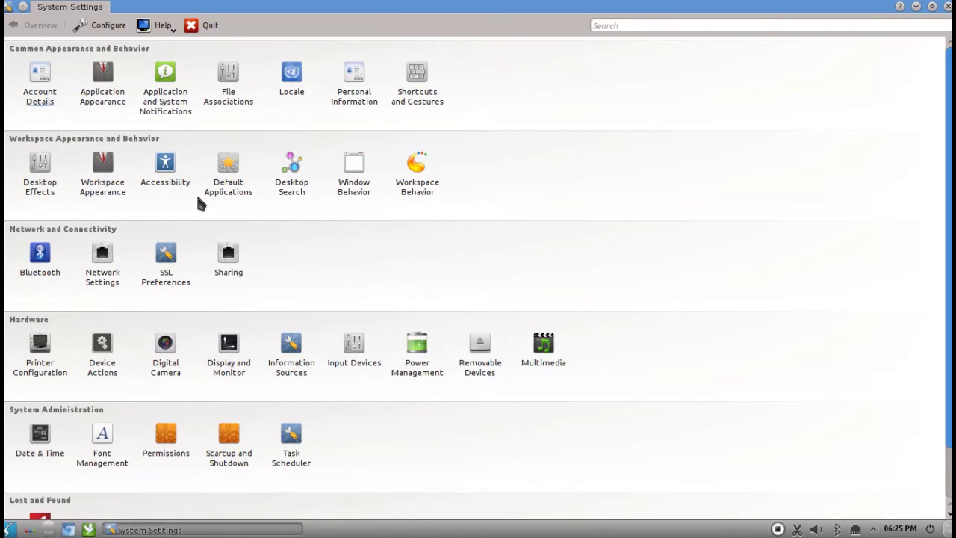
left_click(108, 95)
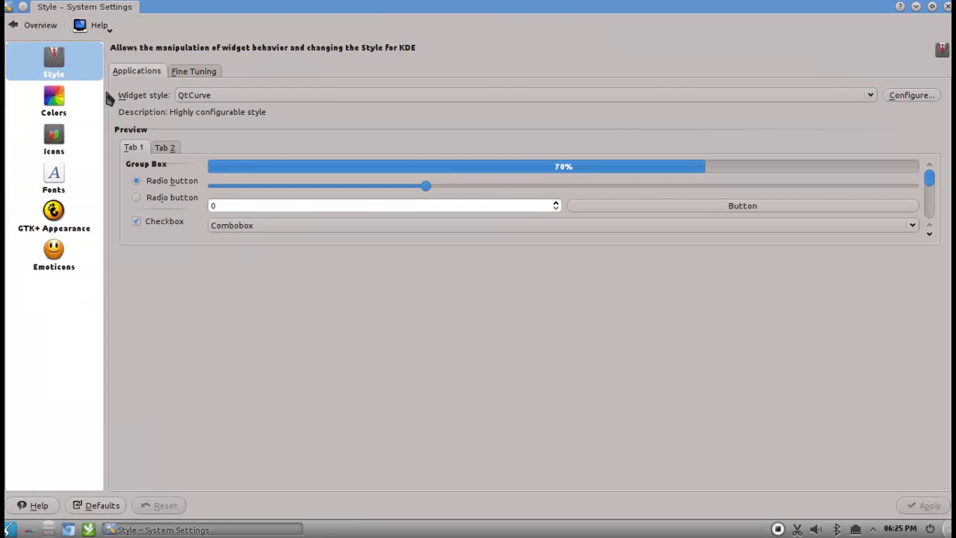
left_click(246, 100)
left_click(237, 160)
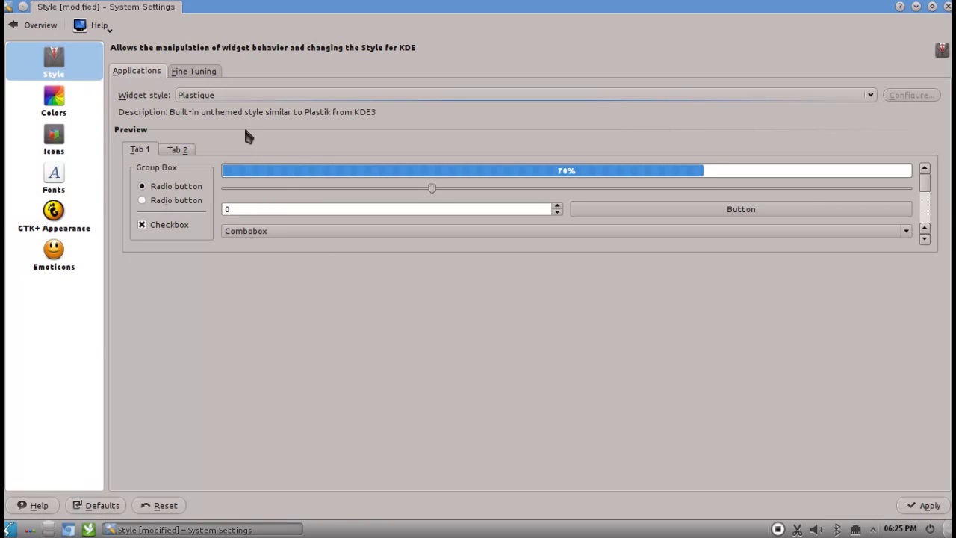
- Set Fine Tuning graphical effects to Low display resolution and Low CPU, then show Icons
left_click(196, 75)
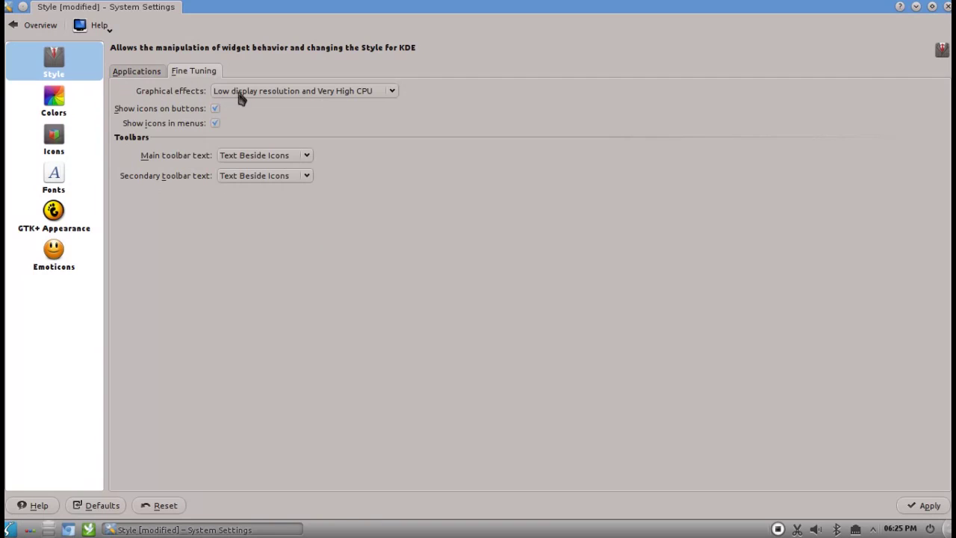
left_click(395, 95)
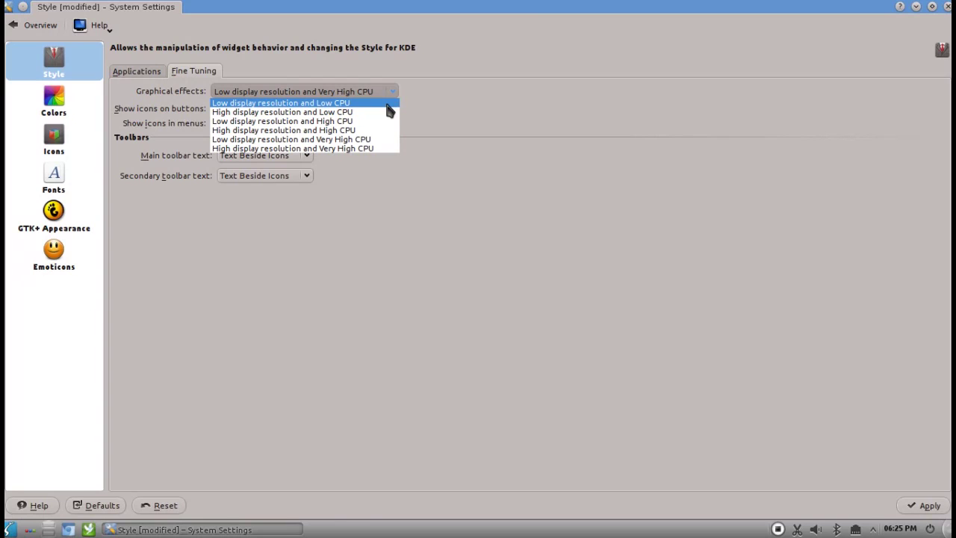
left_click(387, 105)
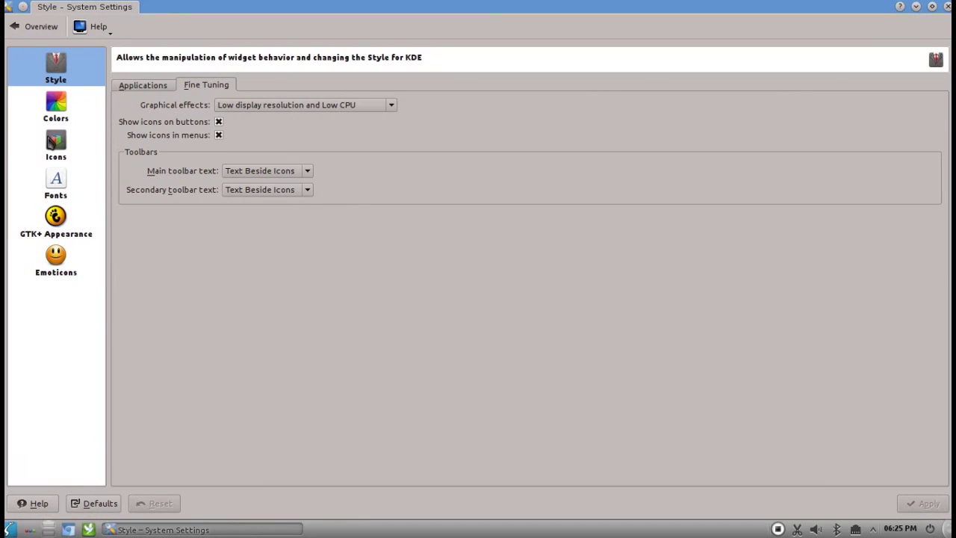
left_click(52, 144)
- Search downloadable icon themes for 'crystal', close the downloader, and return to Overview
left_click(154, 470)
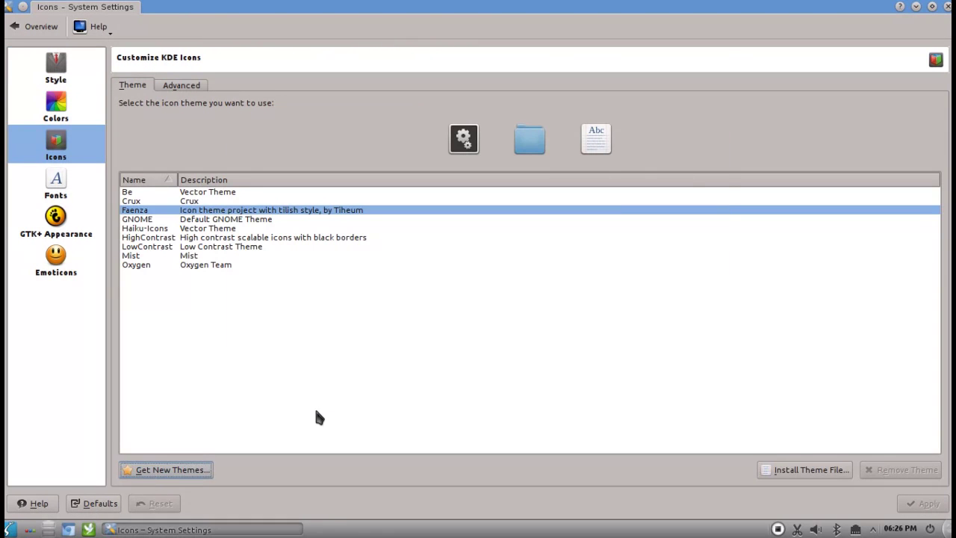
left_click(661, 327)
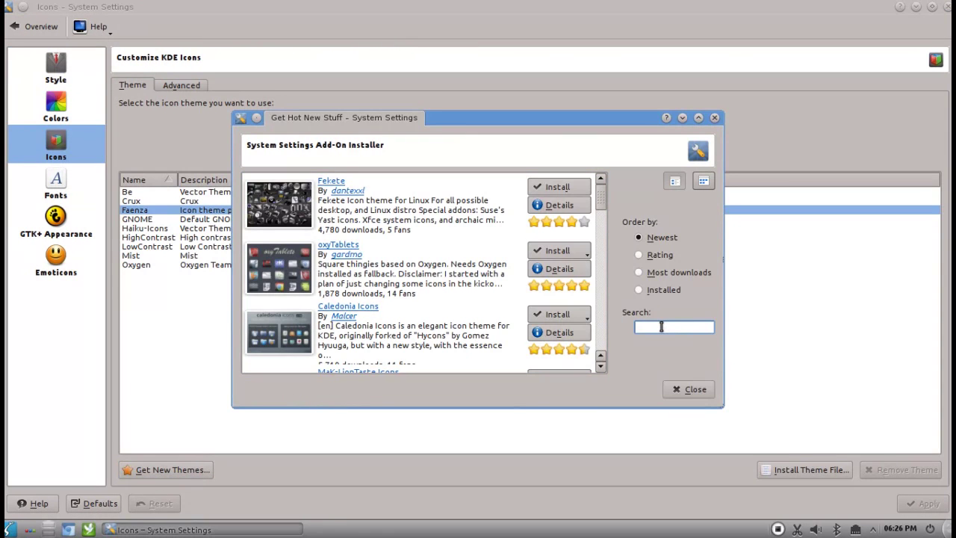
type("crystal")
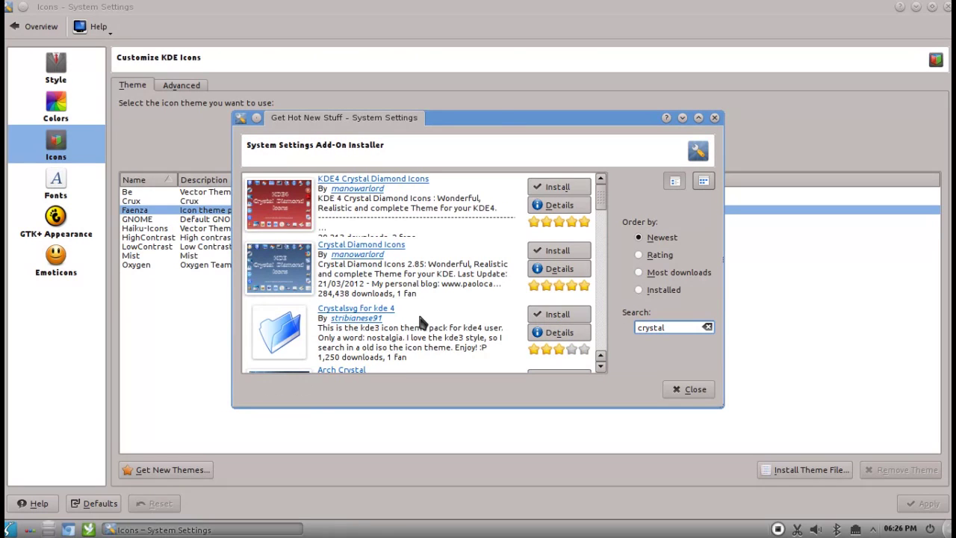
left_click(691, 390)
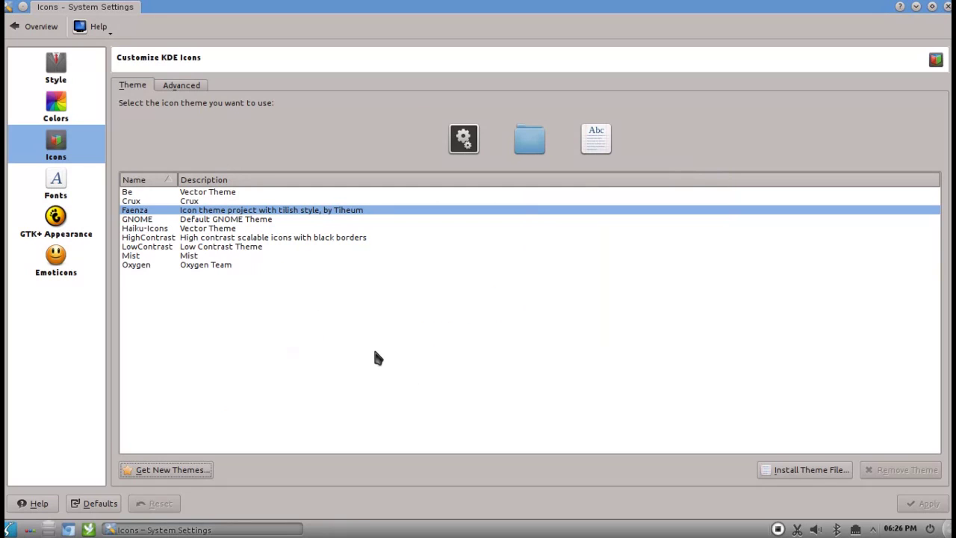
left_click(31, 29)
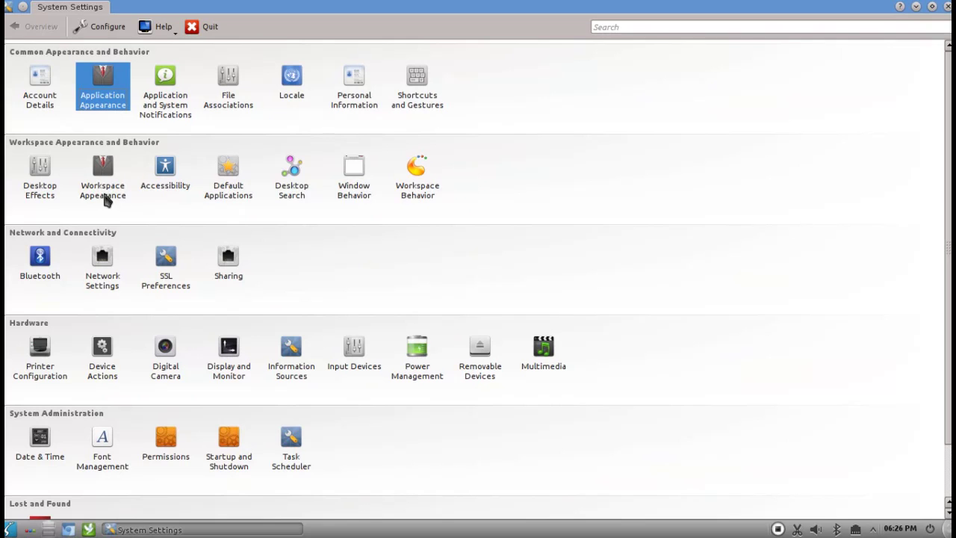
- Apply the Plastik window decoration, then resize and reposition the settings window
left_click(95, 176)
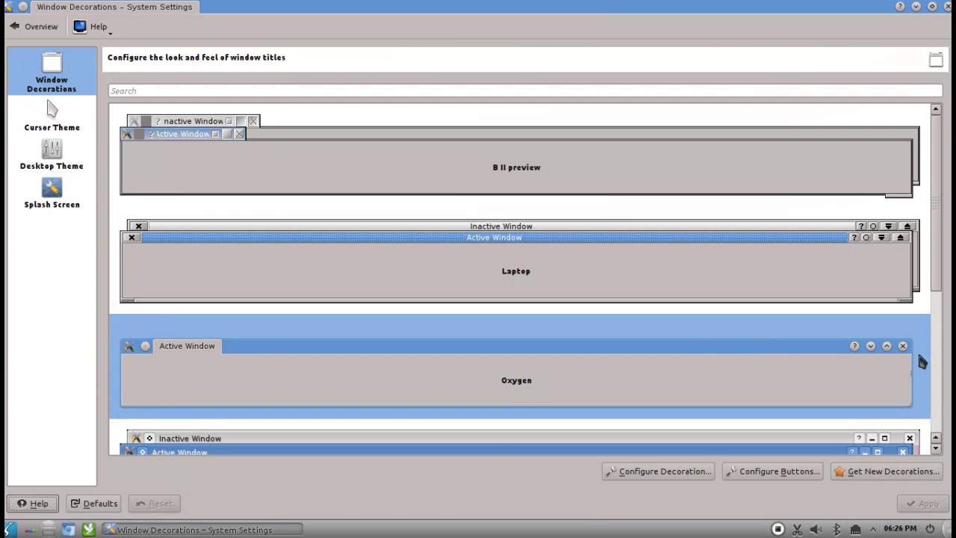
scroll(938, 292, "down", 2)
left_click(820, 312)
left_click(923, 503)
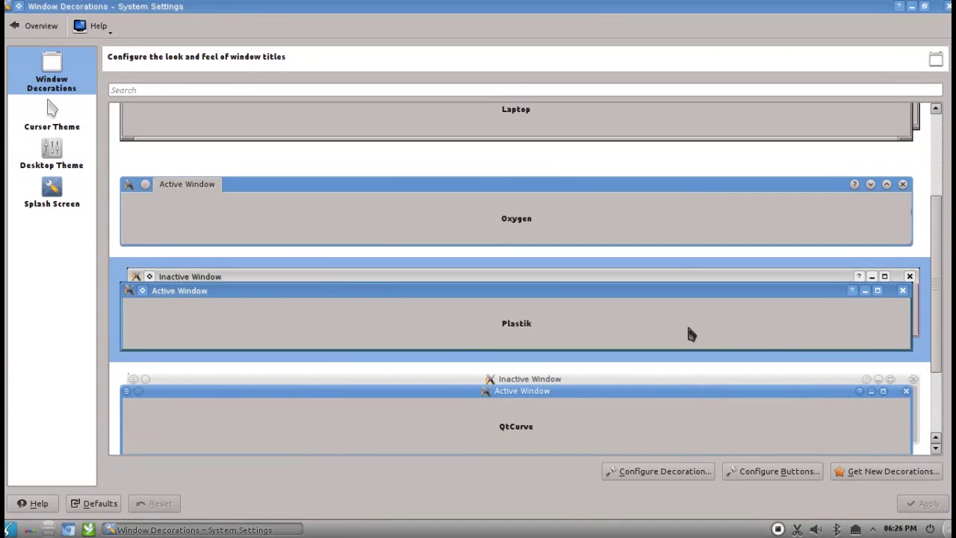
left_click(932, 9)
left_click_drag(629, 434, 734, 465)
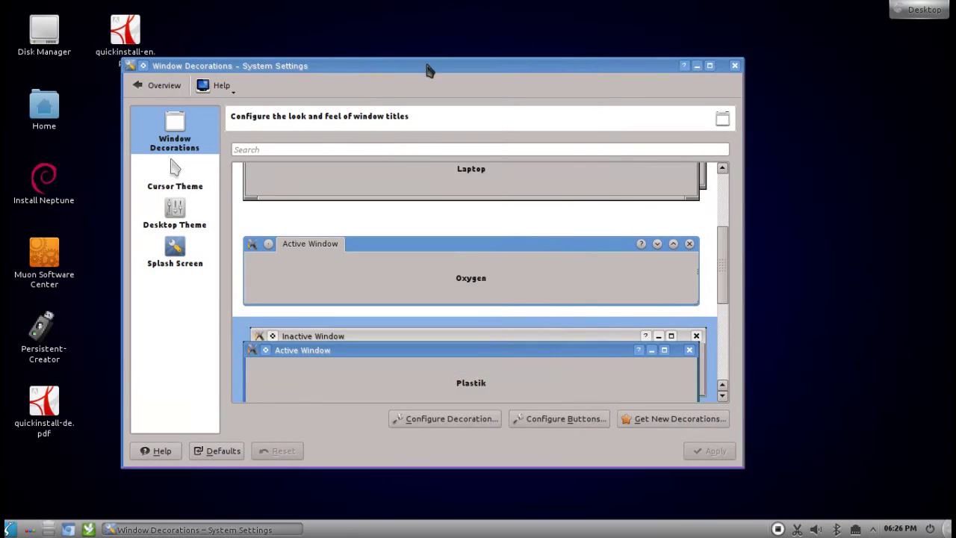
left_click_drag(426, 68, 452, 75)
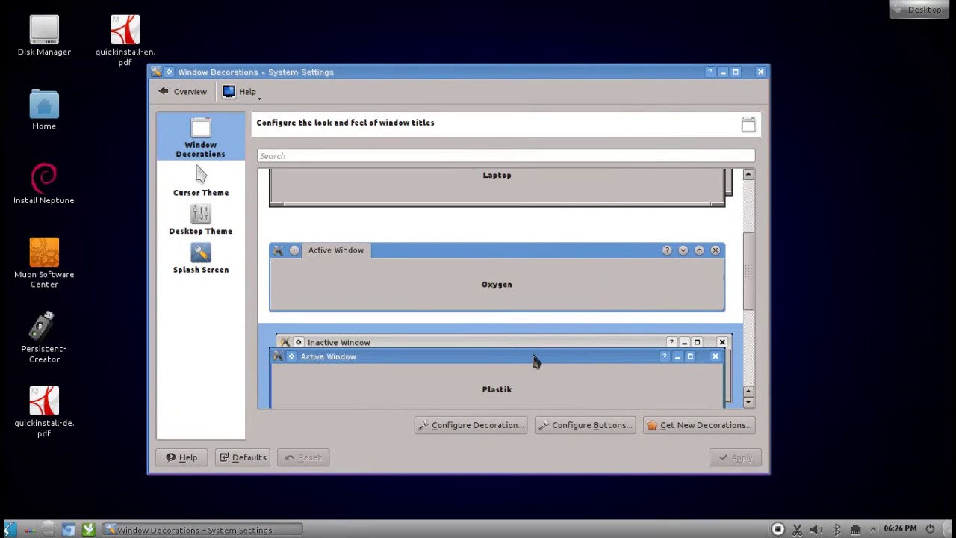
- Apply the KDE Classic cursor theme
left_click(200, 180)
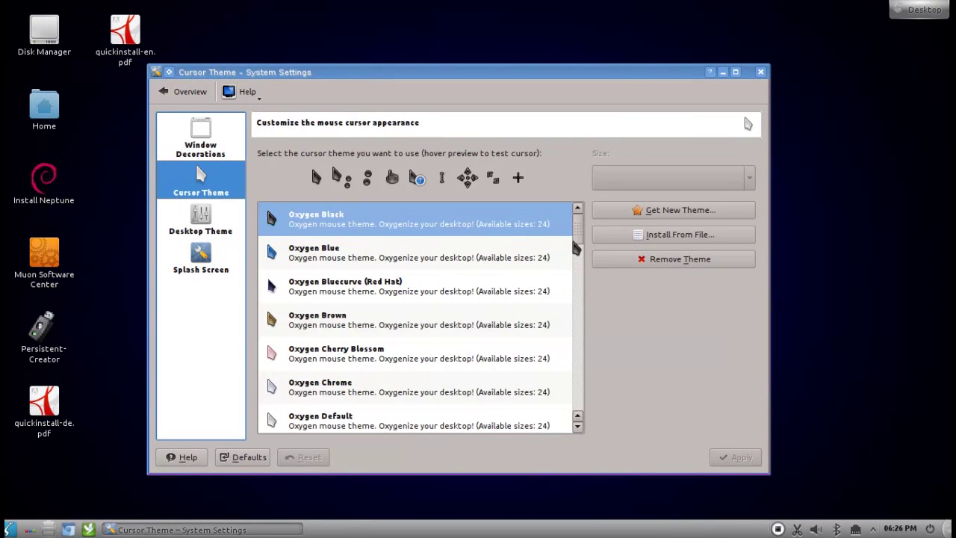
left_click_drag(574, 242, 602, 415)
left_click(388, 418)
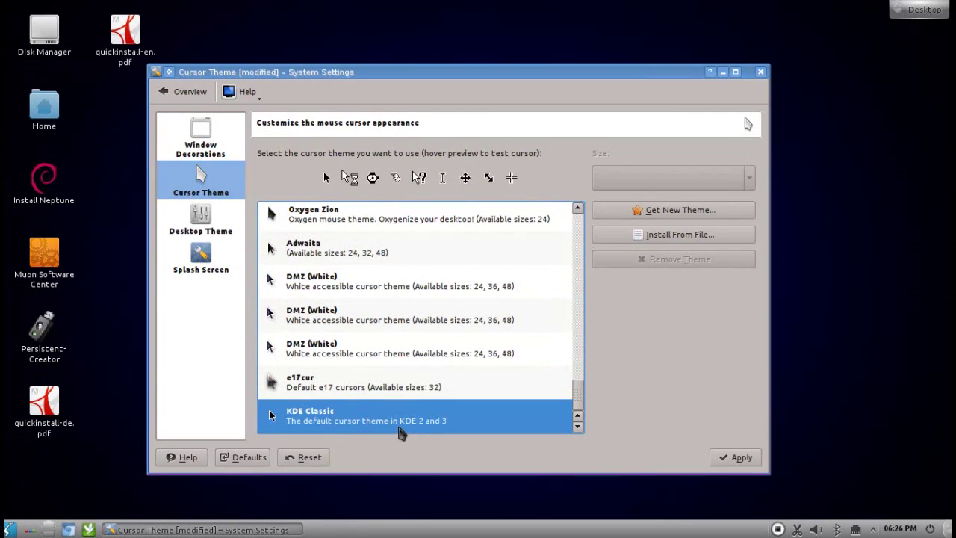
left_click(737, 457)
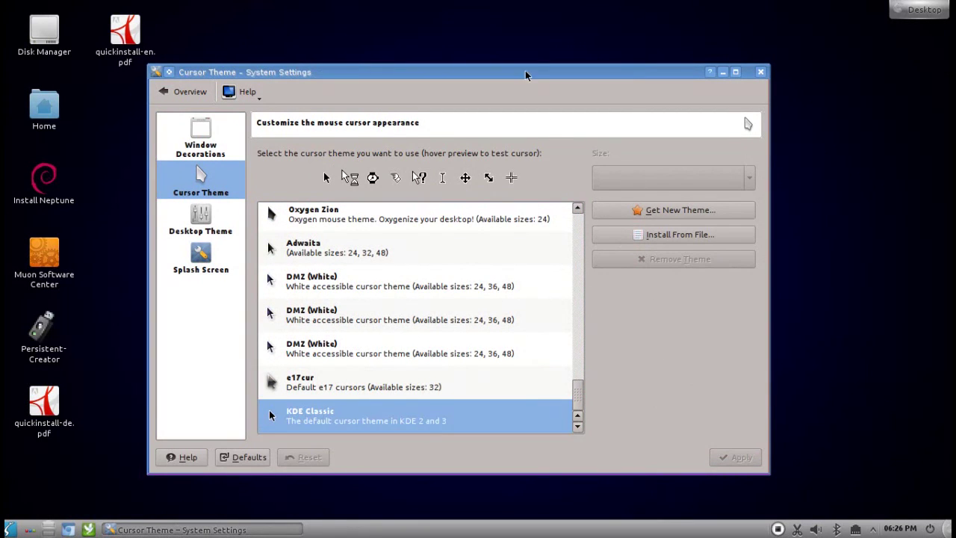
left_click_drag(528, 75, 546, 79)
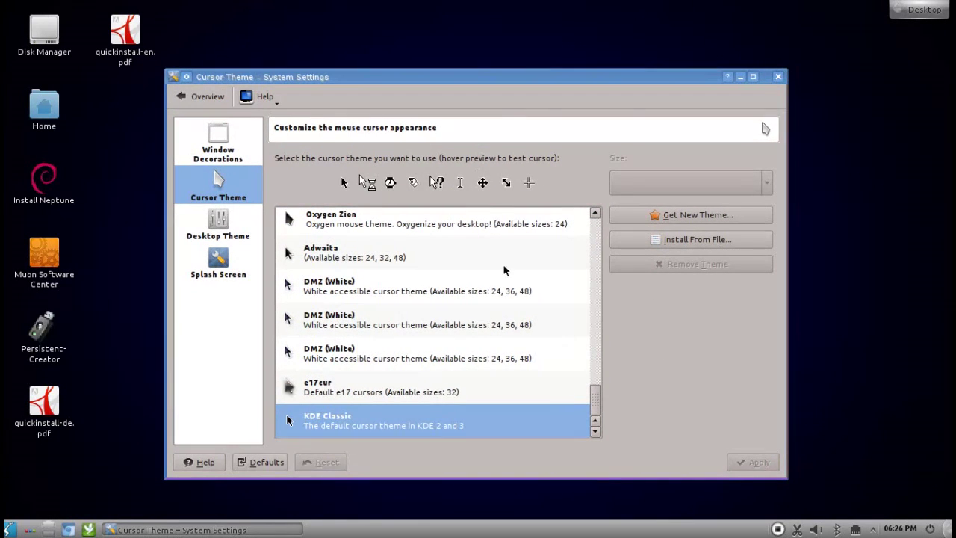
- Try the SimpleSmall splash screen and downloadable themes, then discard the change
left_click(227, 266)
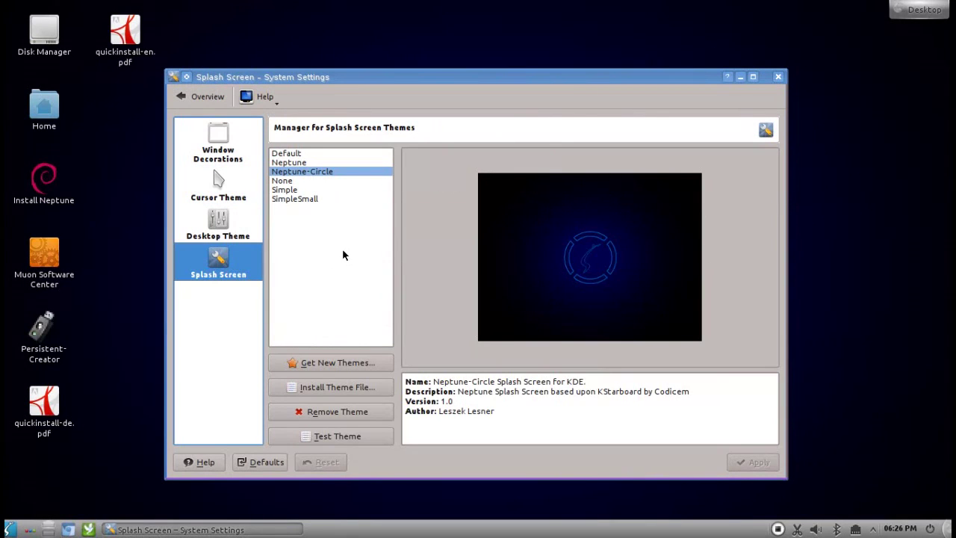
left_click(301, 201)
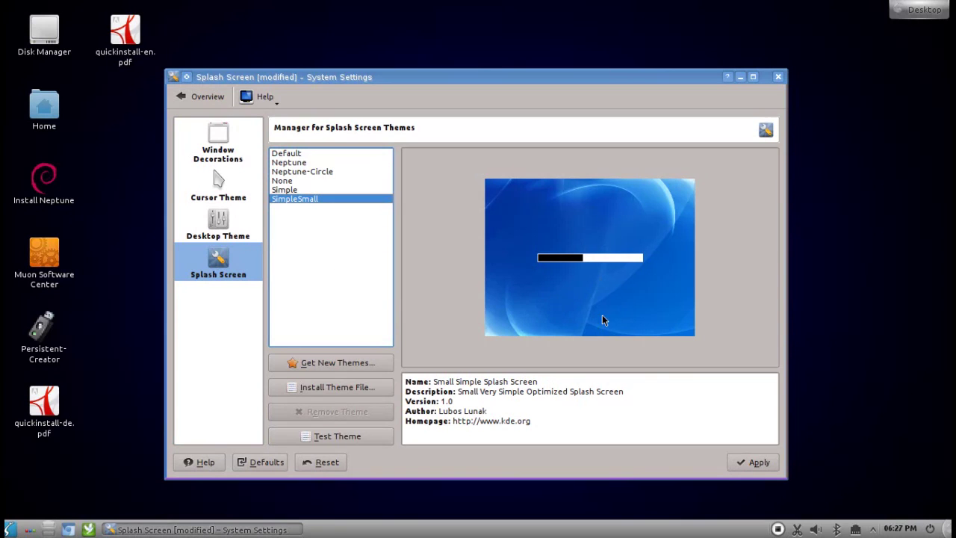
left_click(354, 364)
scroll(590, 231, "down", 10)
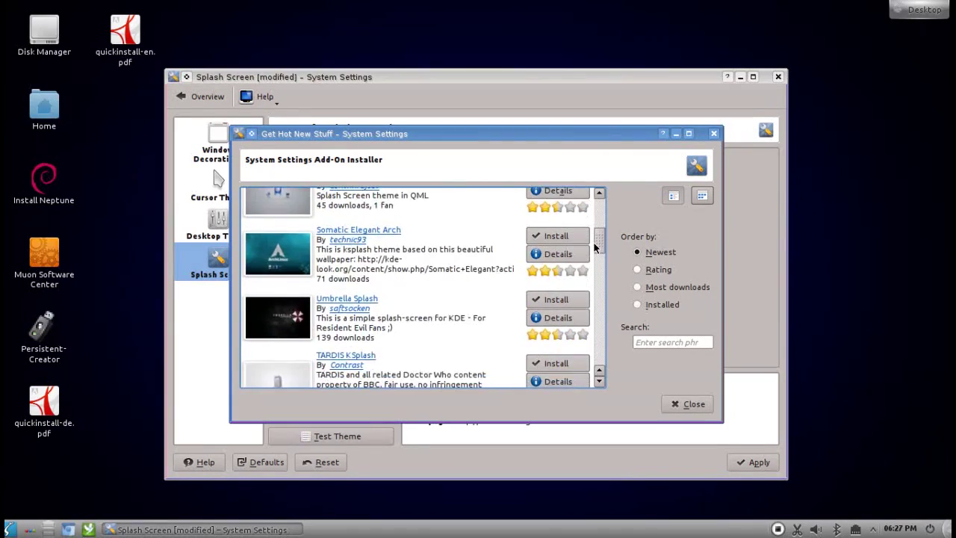
left_click(688, 403)
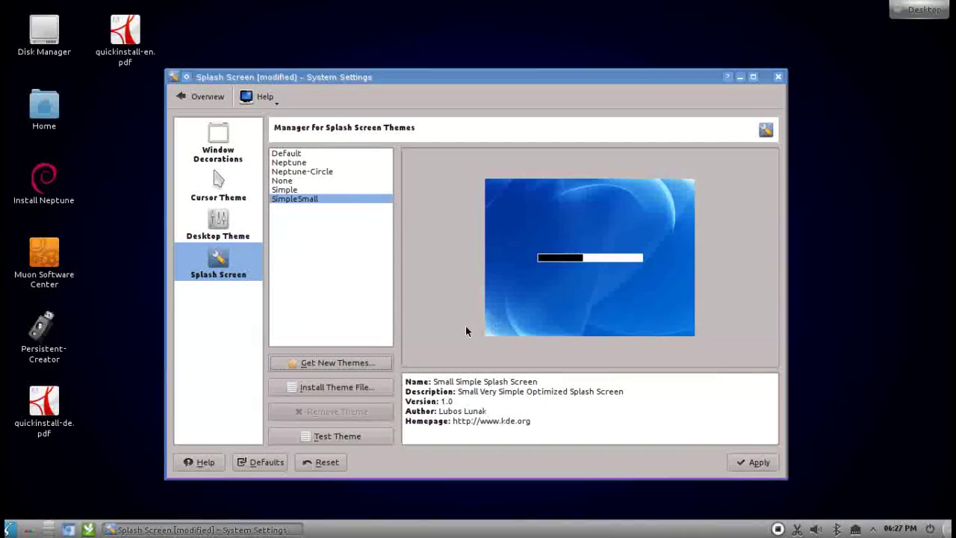
left_click(201, 96)
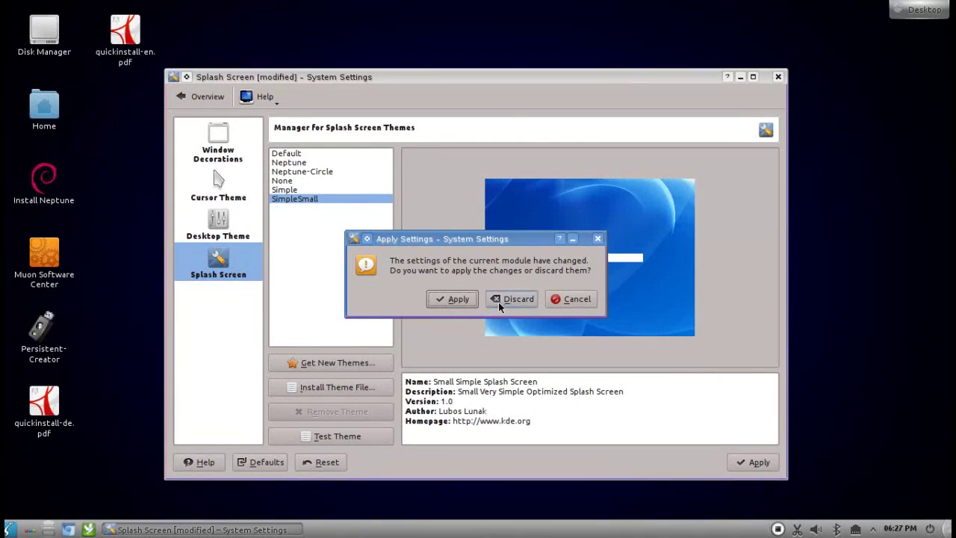
left_click(509, 360)
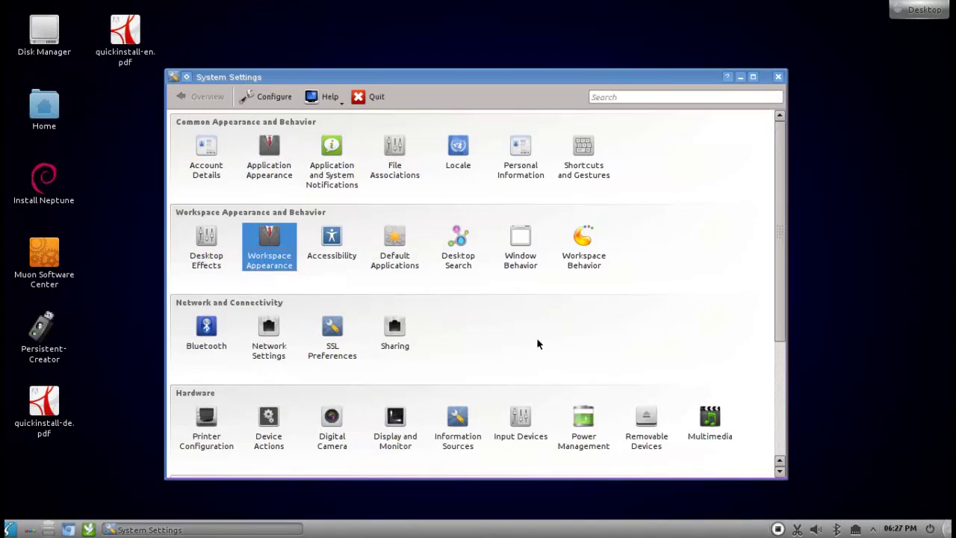
- Select Konqueror as the File Manager in Default Applications and apply
left_click(401, 266)
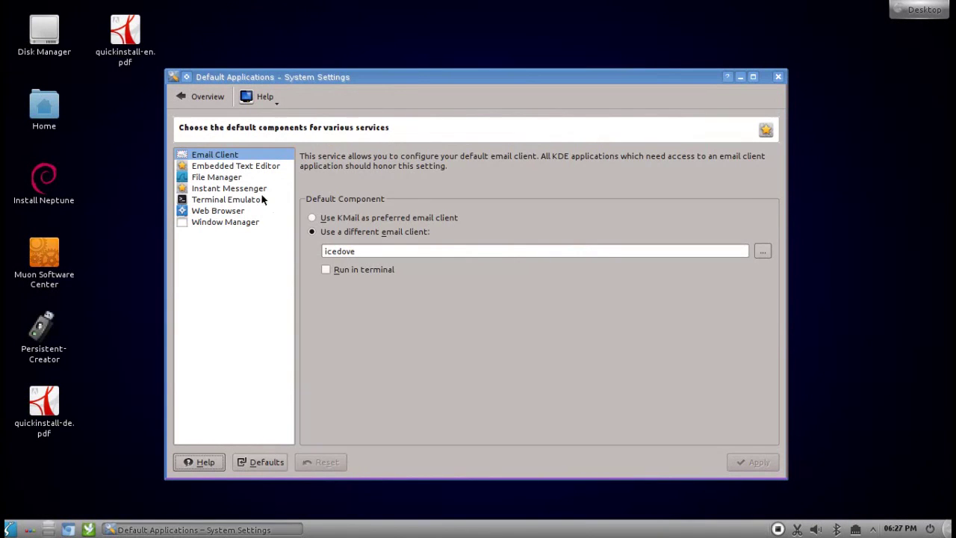
left_click(239, 178)
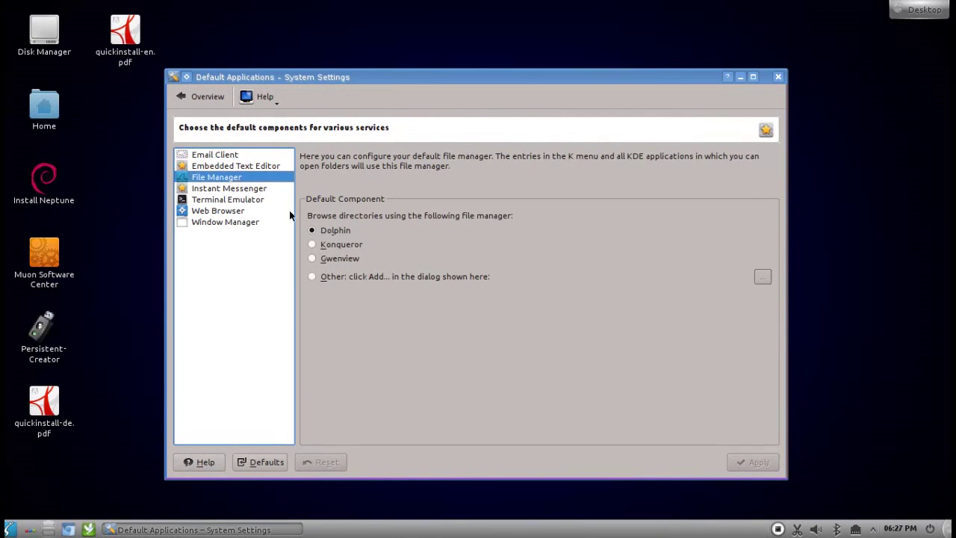
left_click(341, 248)
left_click(757, 465)
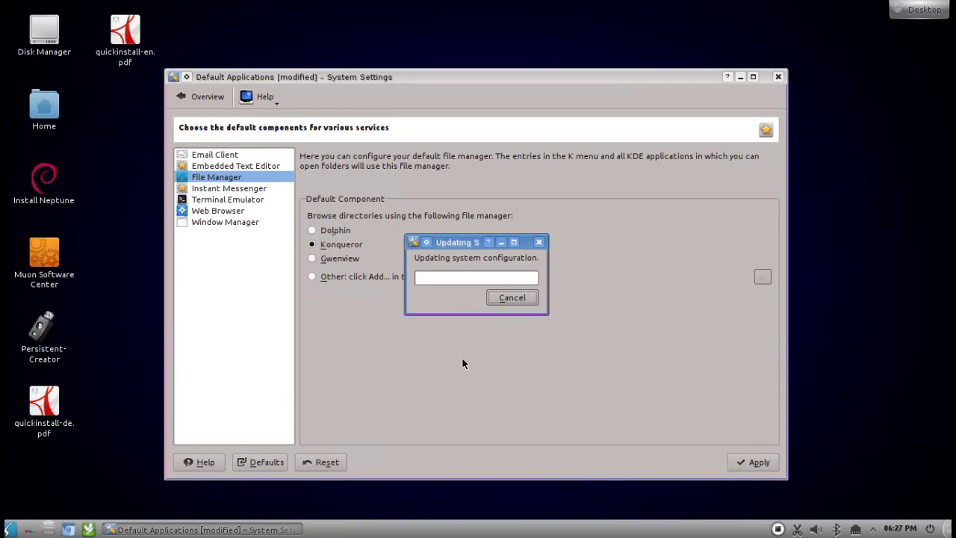
left_click(11, 529)
- Open Home from the Computer submenu and try Konqueror's Home and Root Folder tree panels
mouse_move(53, 482)
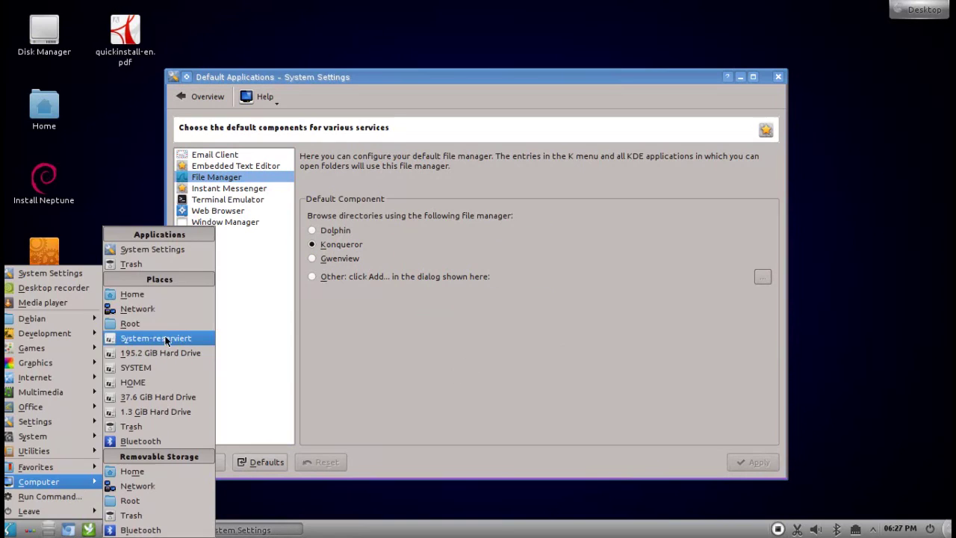
left_click(149, 293)
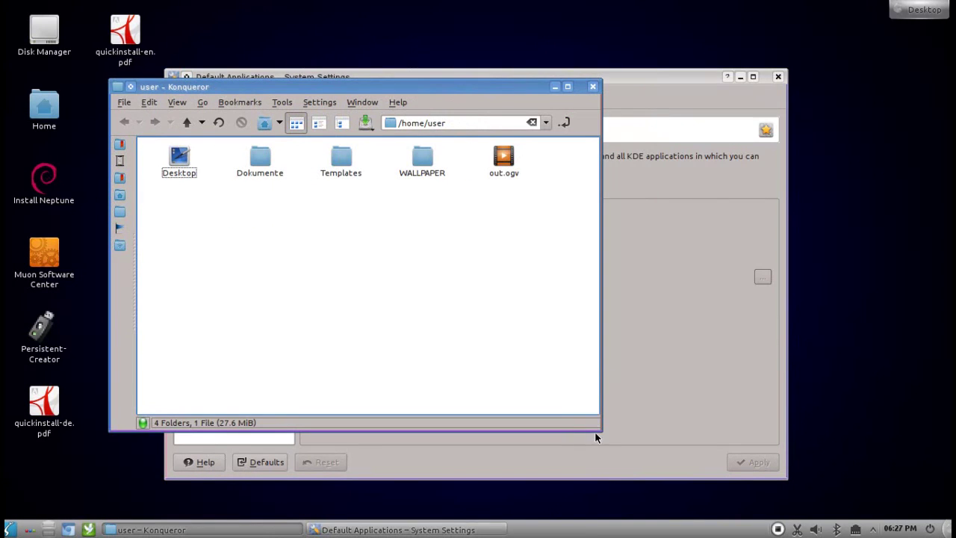
left_click_drag(596, 437, 598, 439)
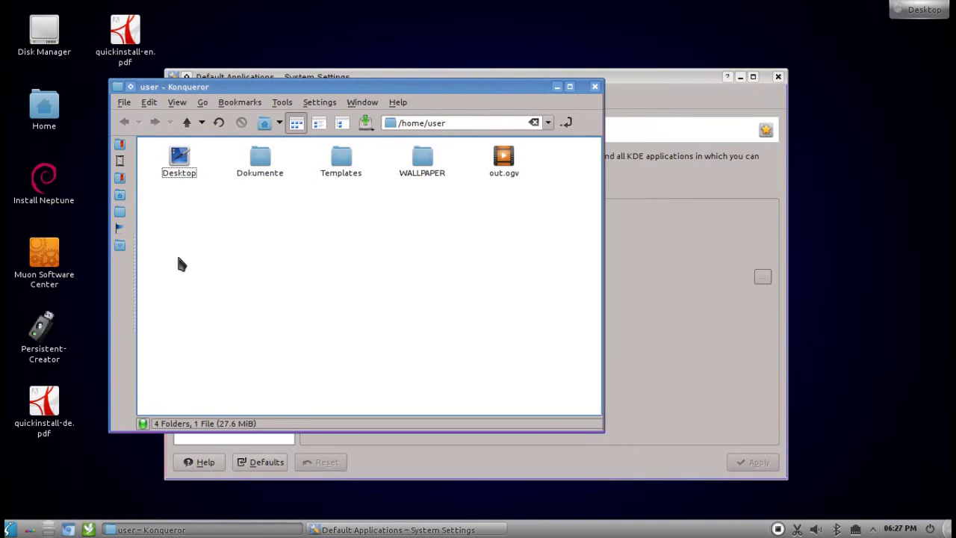
left_click(121, 213)
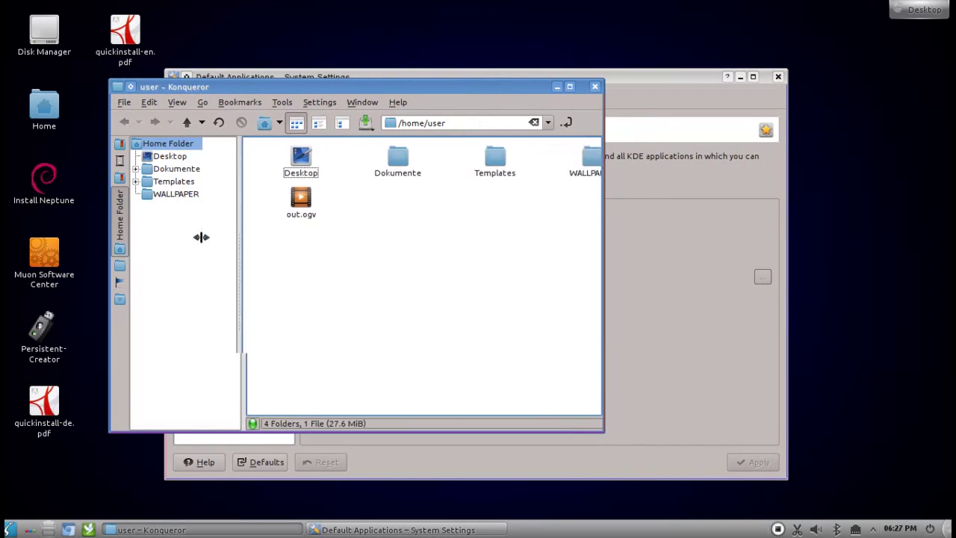
left_click(120, 266)
left_click_drag(250, 234, 222, 239)
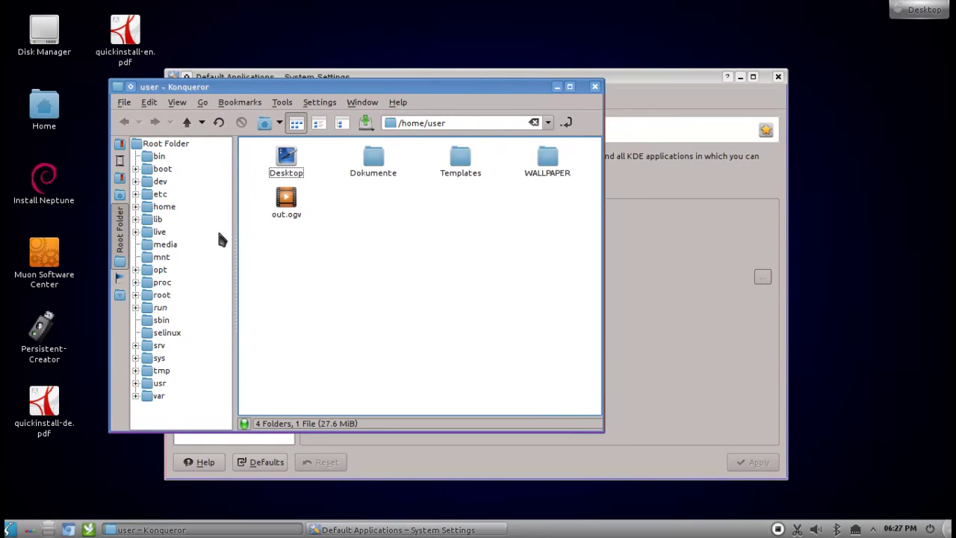
- Switch through the Places, Bookmarks, Services and Network panels, then close Konqueror
left_click(120, 181)
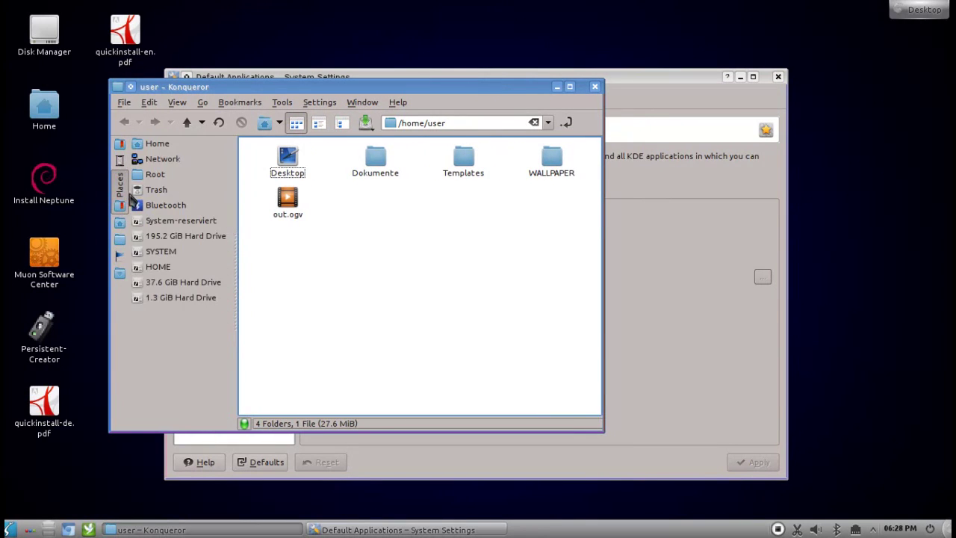
left_click(124, 154)
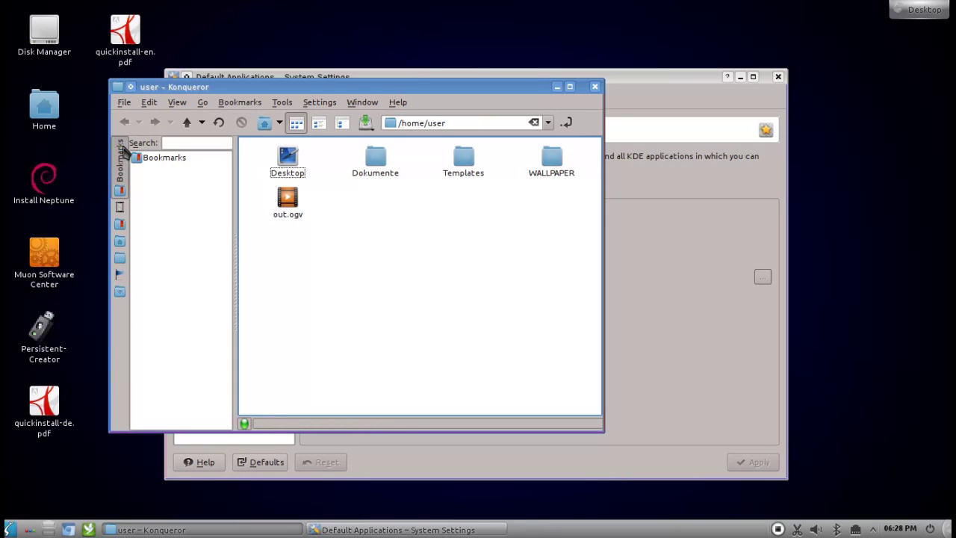
left_click(119, 274)
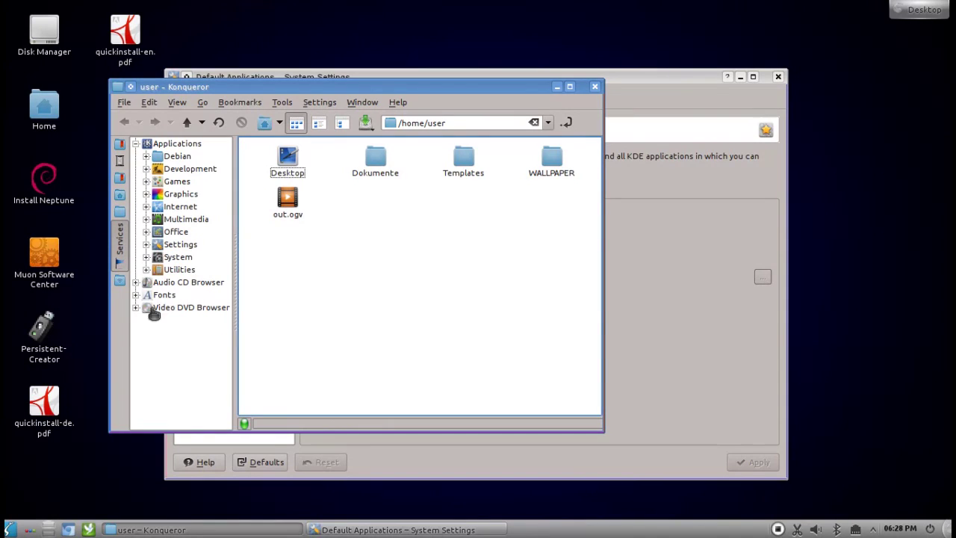
left_click(119, 281)
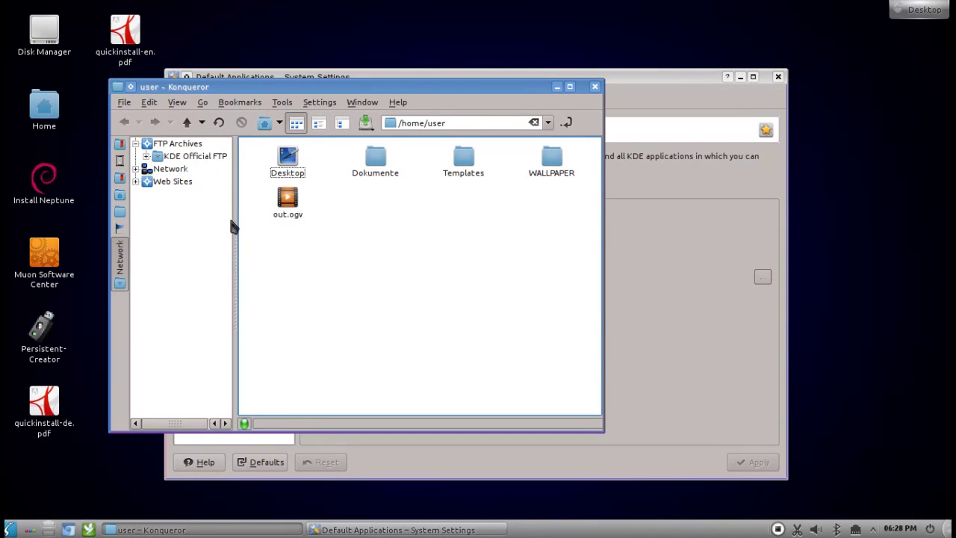
left_click(119, 195)
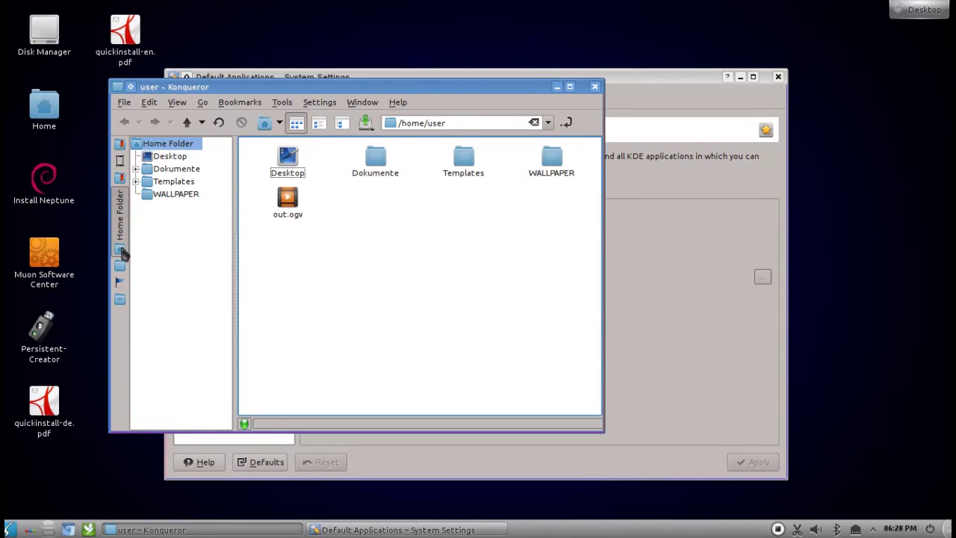
left_click_drag(465, 86, 481, 98)
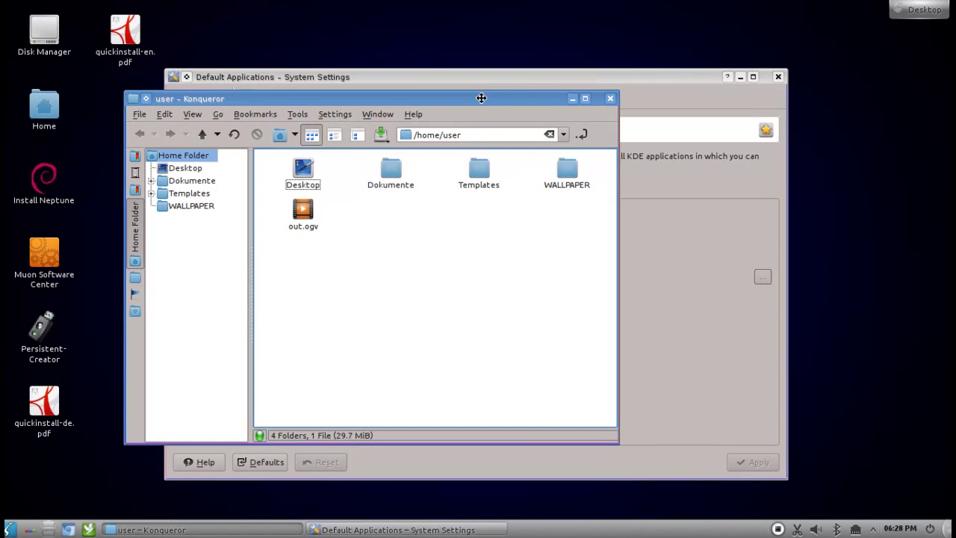
left_click(611, 100)
left_click(213, 98)
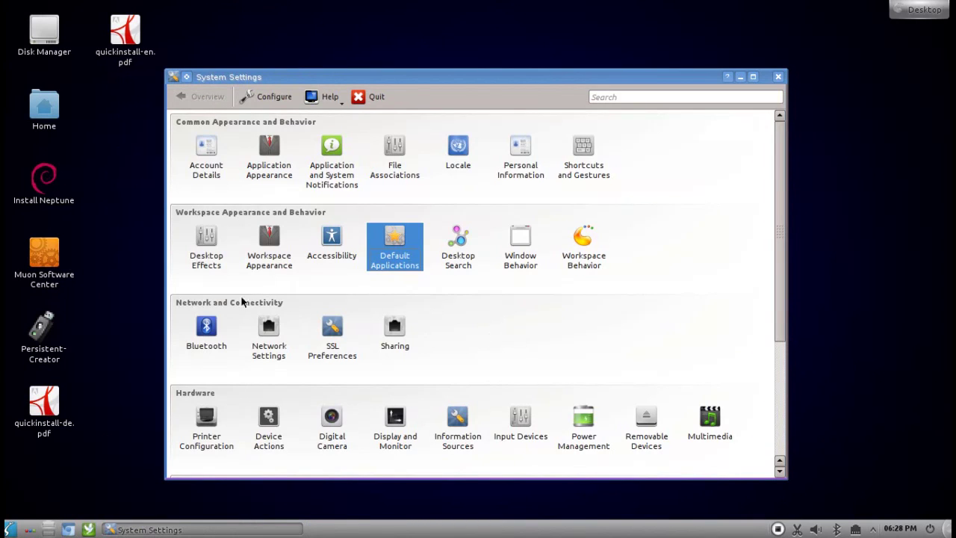
- View the Desktop Effects and Desktop Search pages, returning to Overview after each
left_click(207, 243)
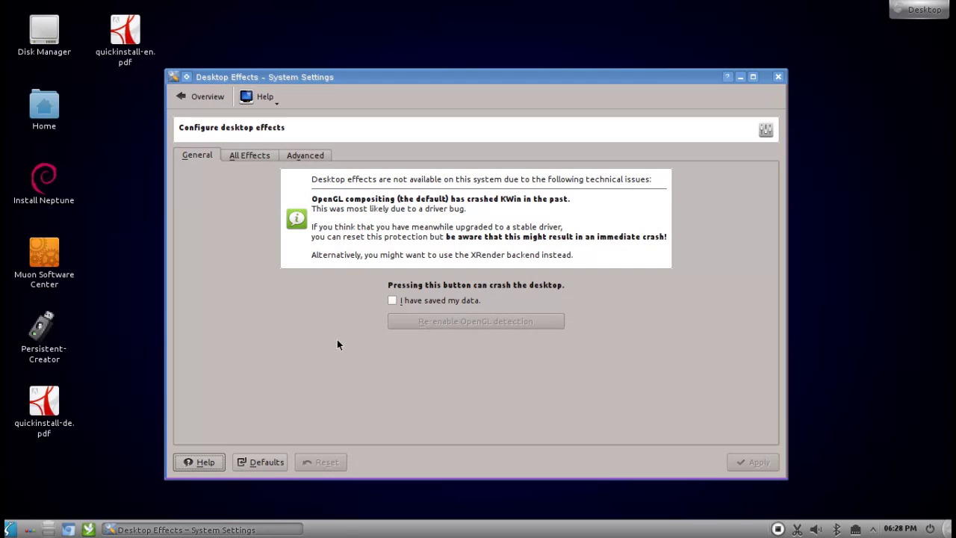
left_click(191, 98)
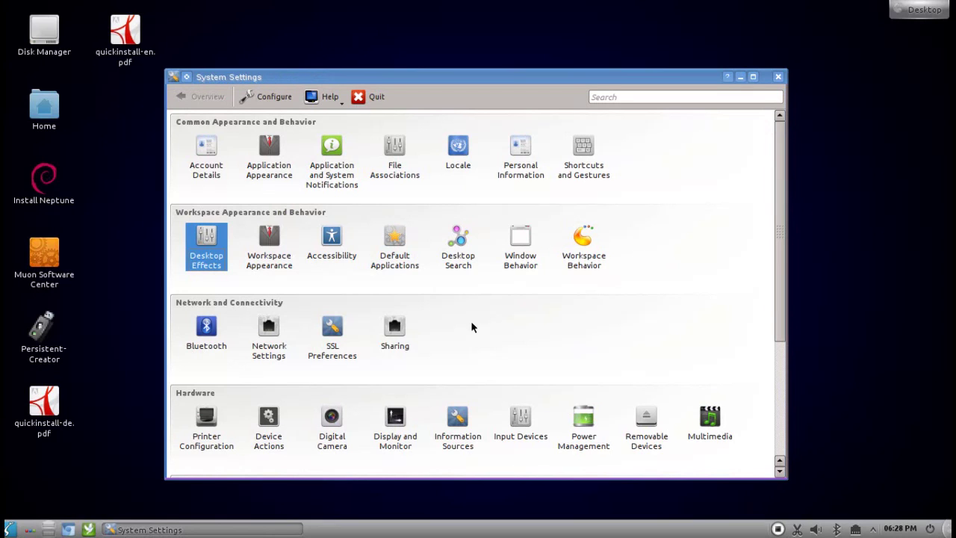
left_click(461, 270)
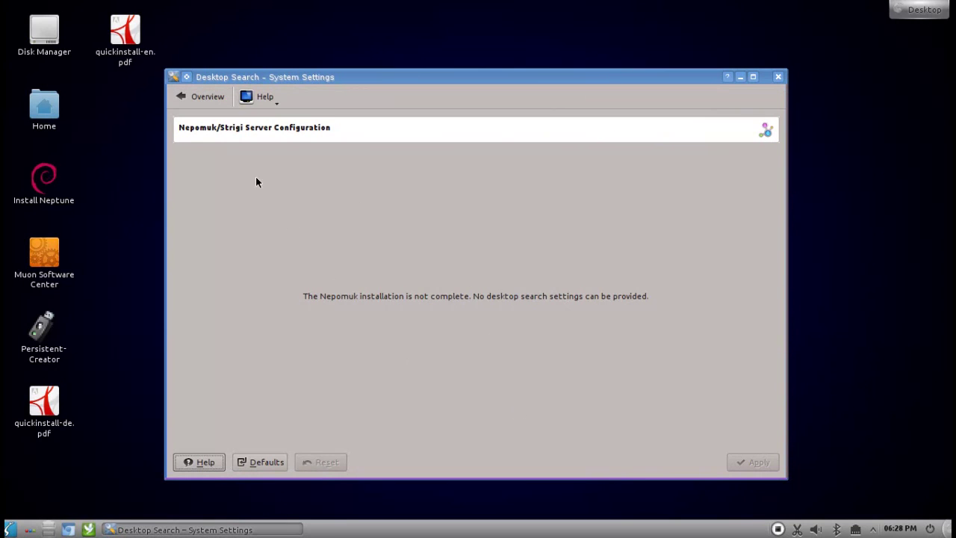
left_click(193, 96)
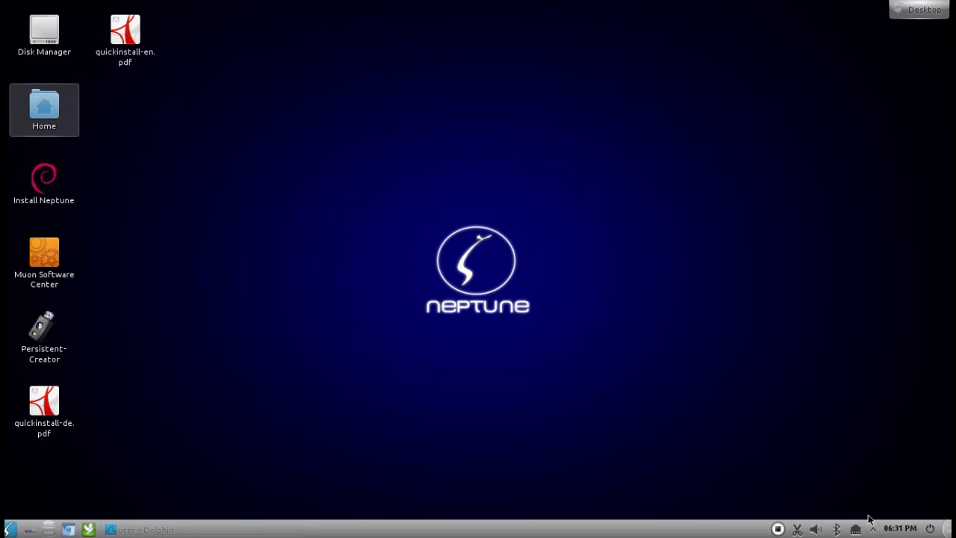
- Uncheck File transfers and other jobs in Notifications Settings, apply, and close with OK
left_click(874, 530)
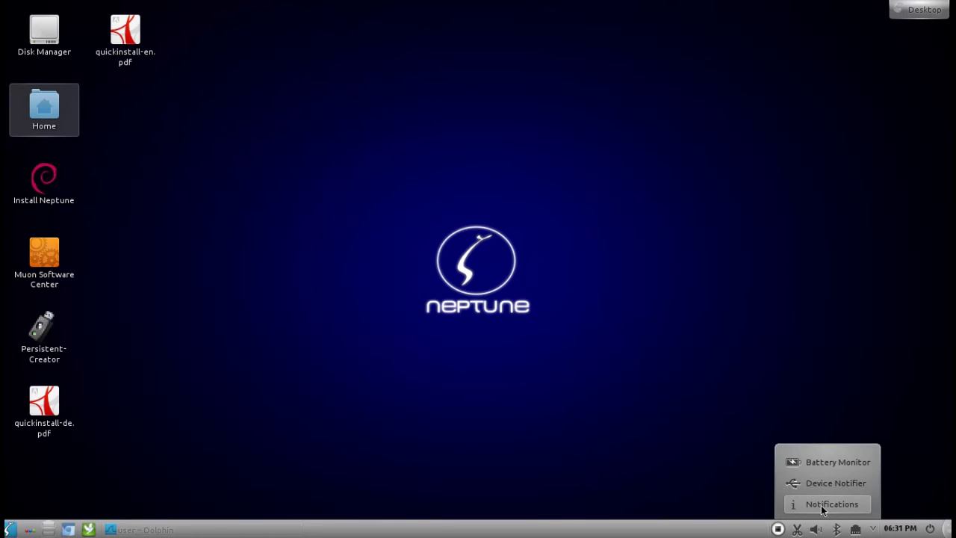
right_click(823, 505)
left_click(822, 460)
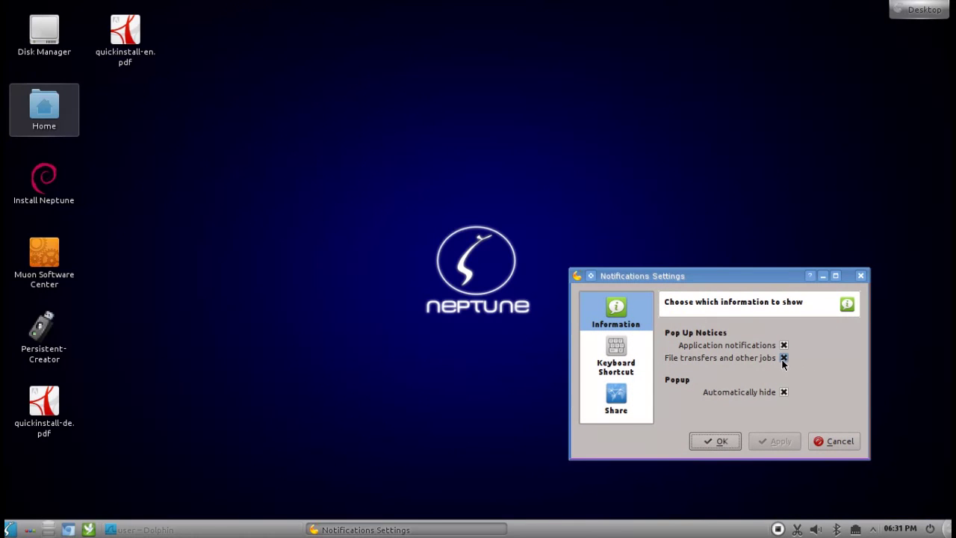
left_click(782, 357)
left_click(773, 442)
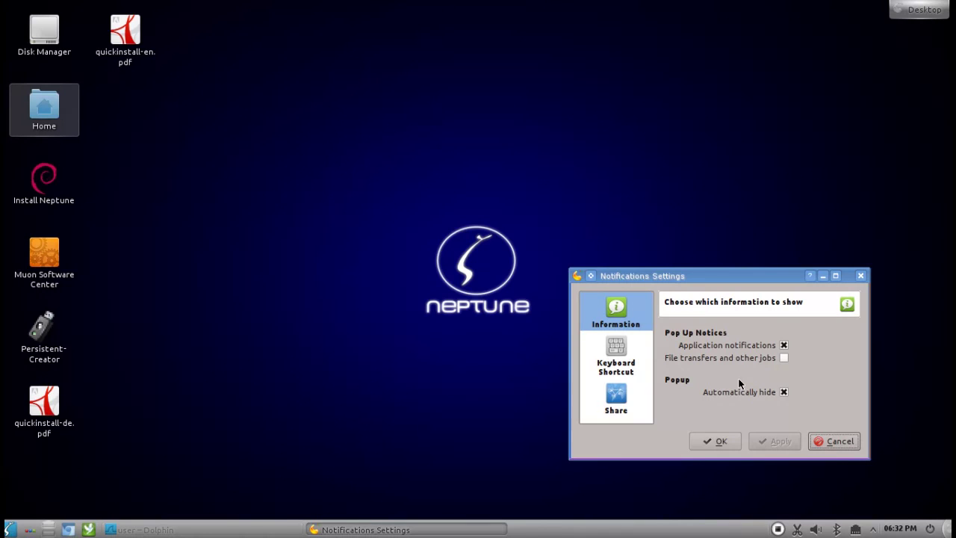
left_click(719, 442)
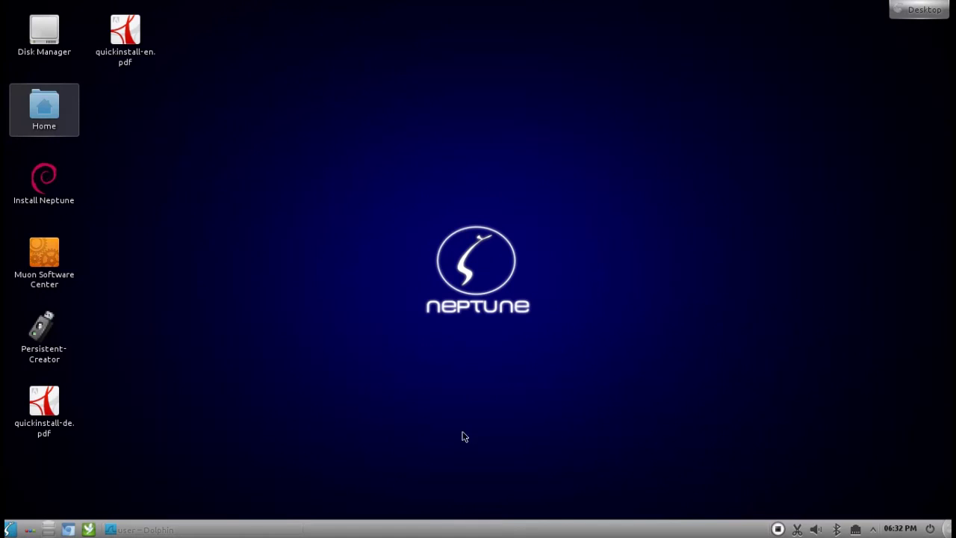